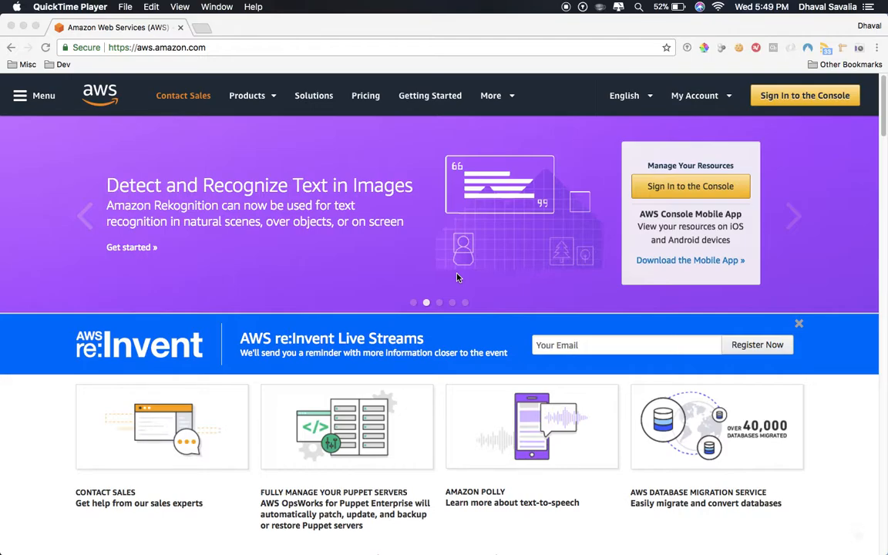
Step: Bring Chrome to the front and open a new tab next to the AWS tab
click(287, 22)
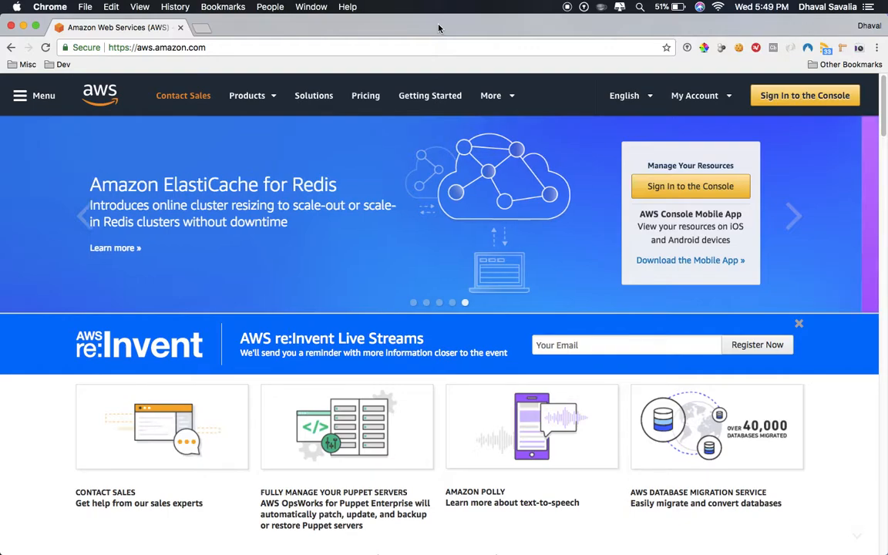
click(212, 32)
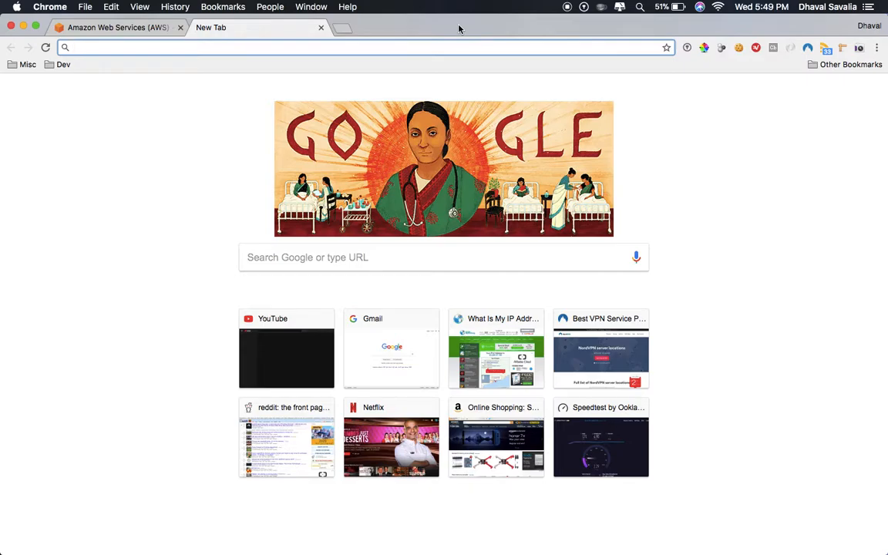
Step: Search Google for 'cost aws ec2', then switch to 'ec2 pricing calculator' to reach the AWS calculator
text(cost )
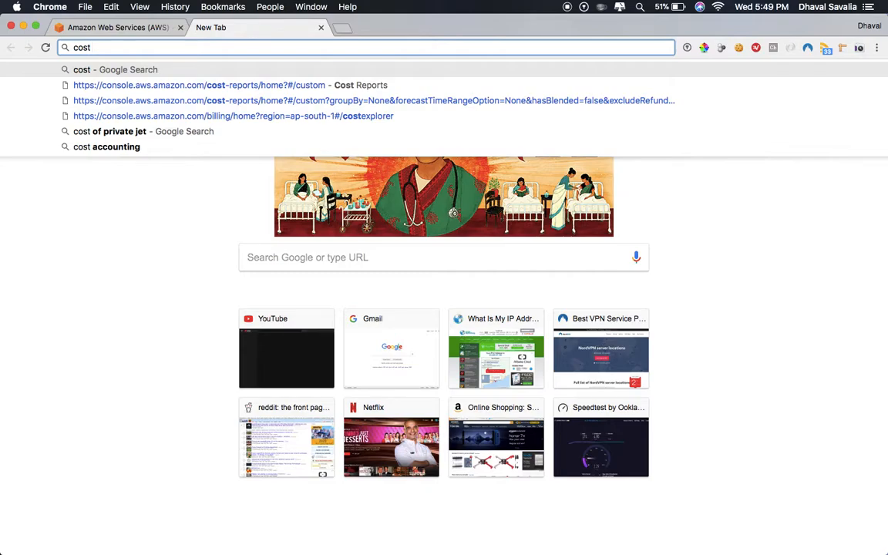
text(aws ec2)
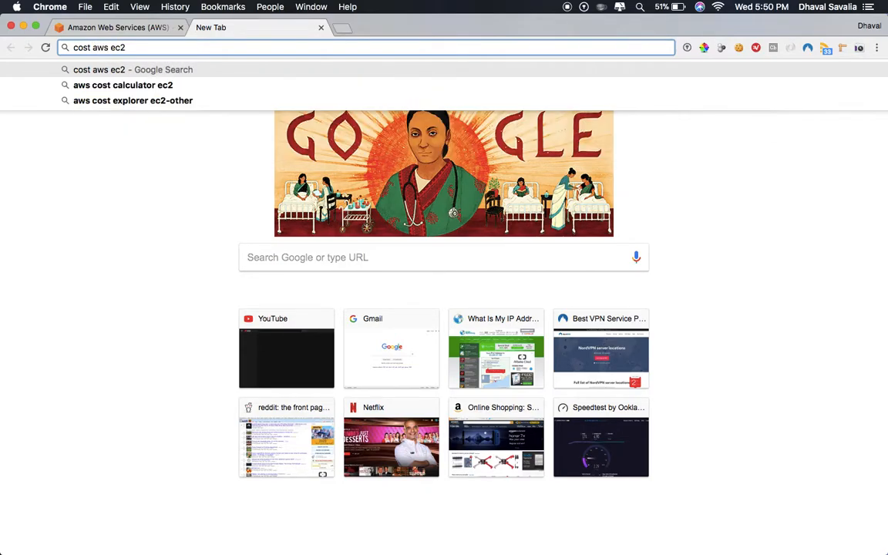
key(Return)
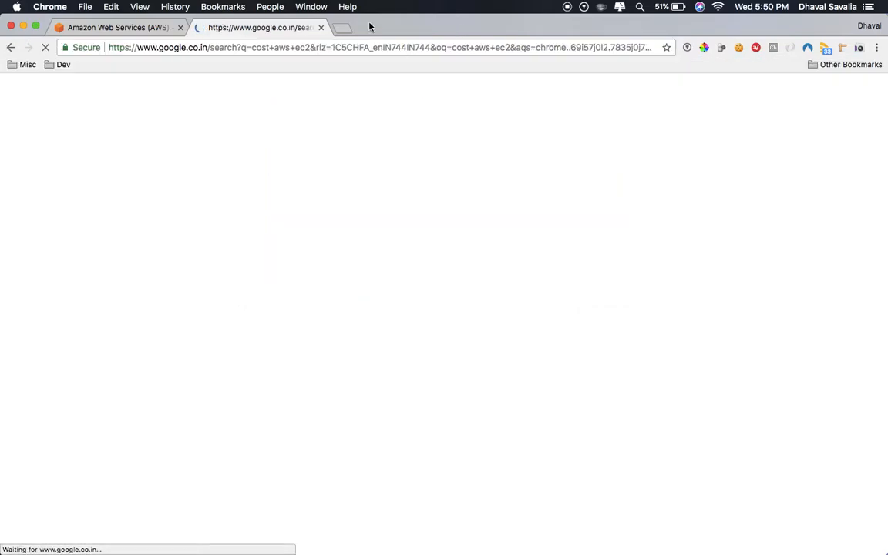
scroll(151, 348, down, 3)
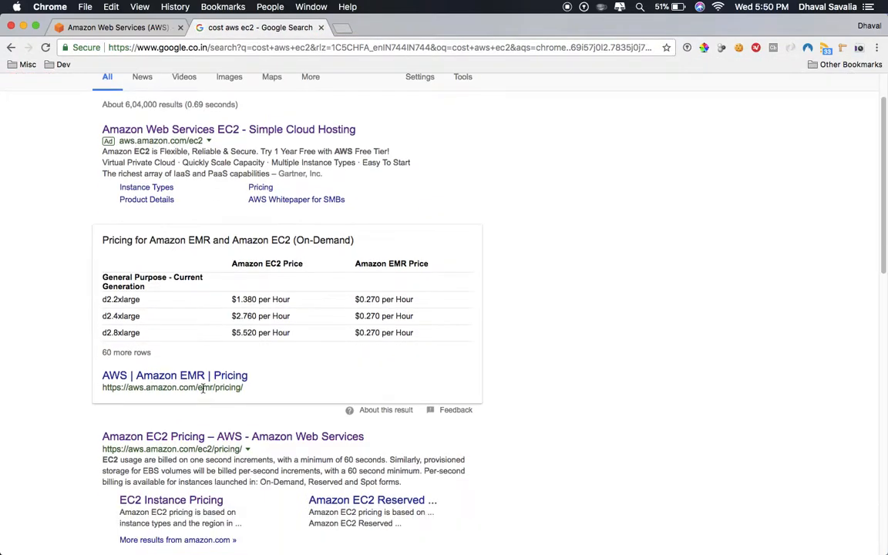
scroll(204, 393, down, 6)
scroll(212, 231, up, 9)
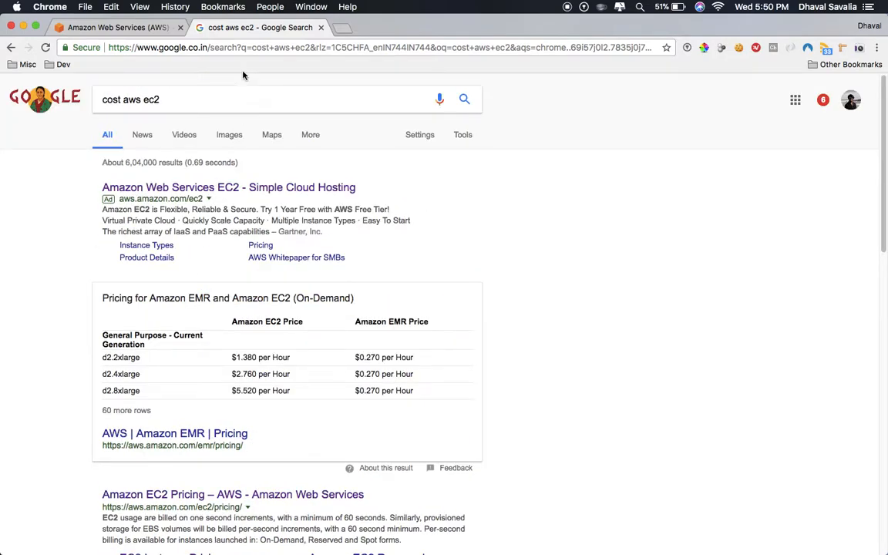
click(215, 101)
click(172, 118)
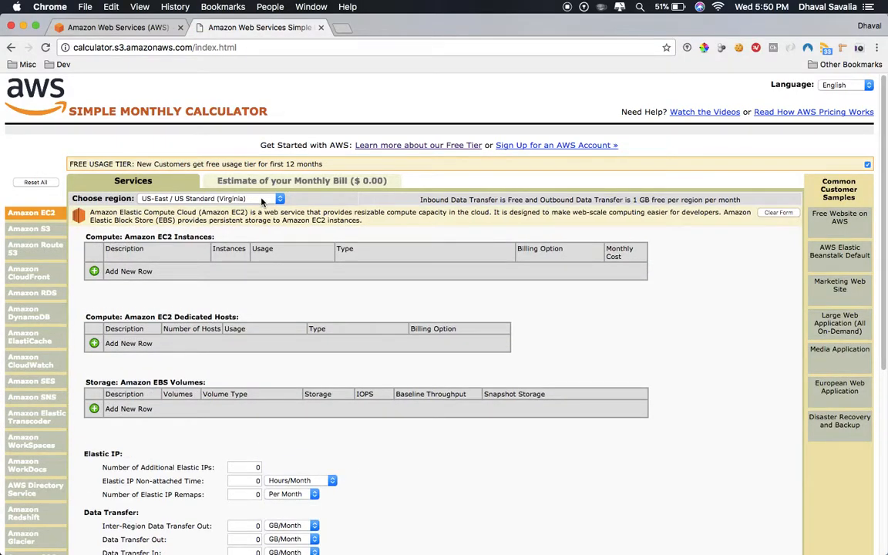
Step: Set the region to Asia Pacific (Mumbai) and add an EC2 instance row with default type and usage
click(239, 198)
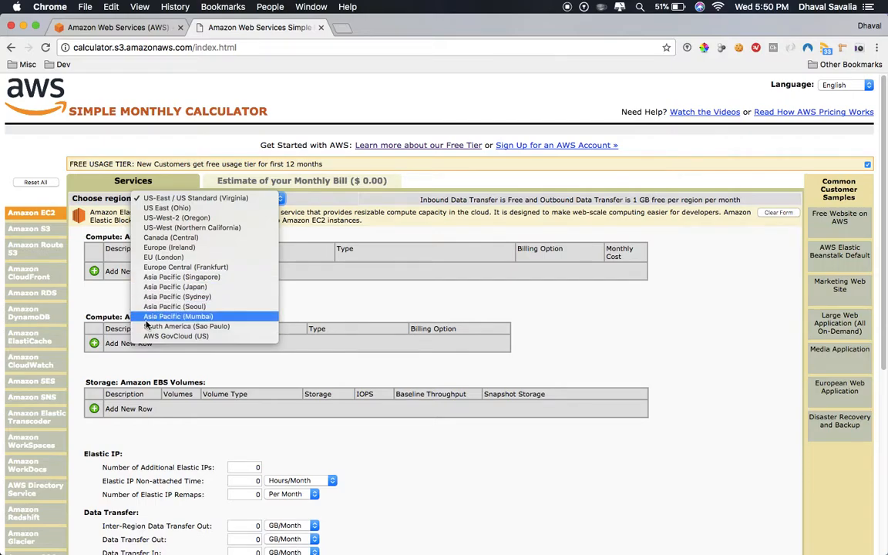
click(178, 319)
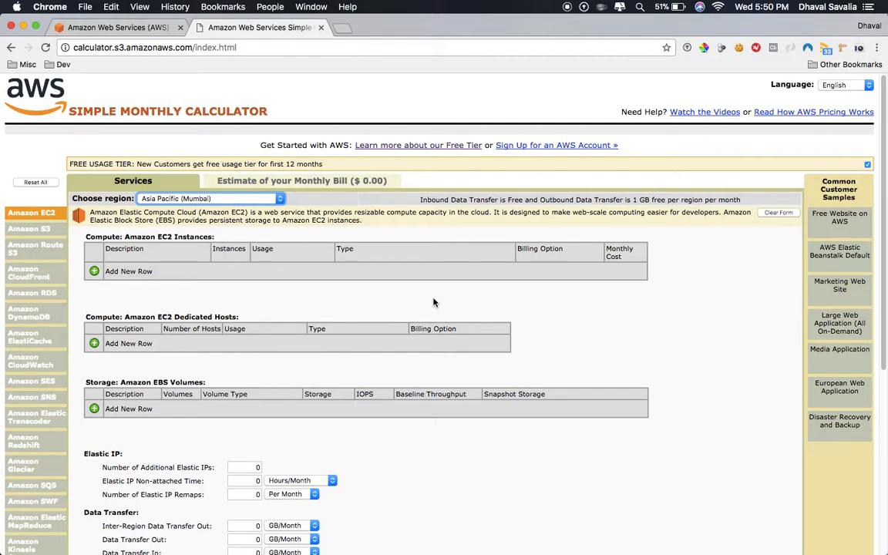
click(94, 271)
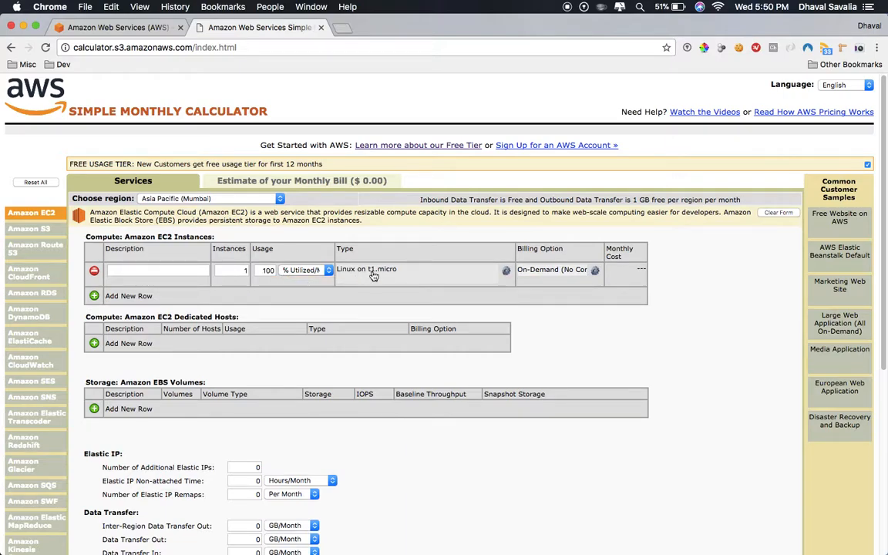
click(445, 275)
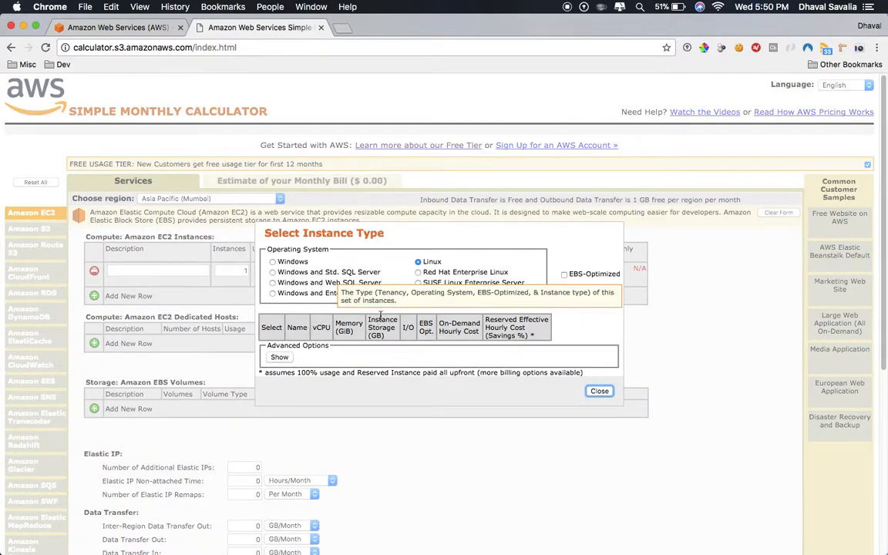
click(597, 391)
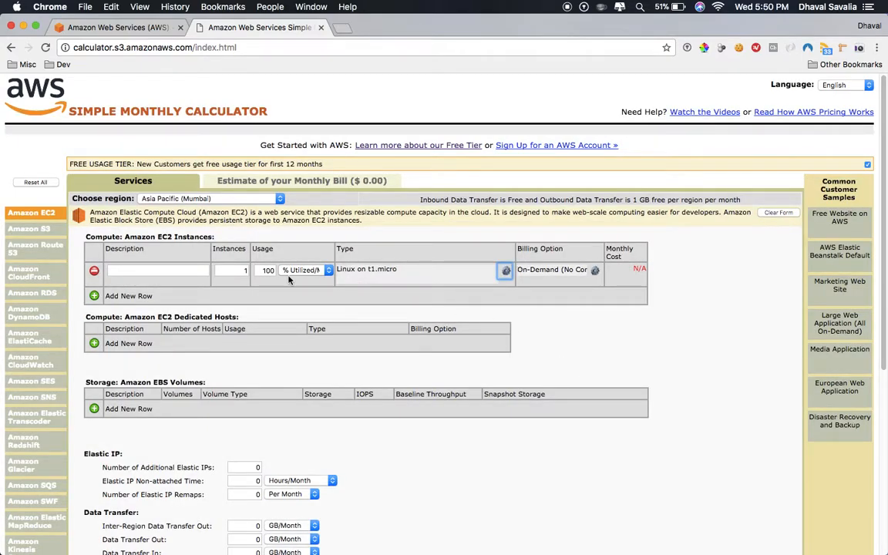
click(299, 271)
click(445, 305)
click(326, 272)
click(699, 277)
Step: Add an EBS storage row with an 8 GB volume
scroll(136, 362, down, 1)
scroll(136, 361, down, 1)
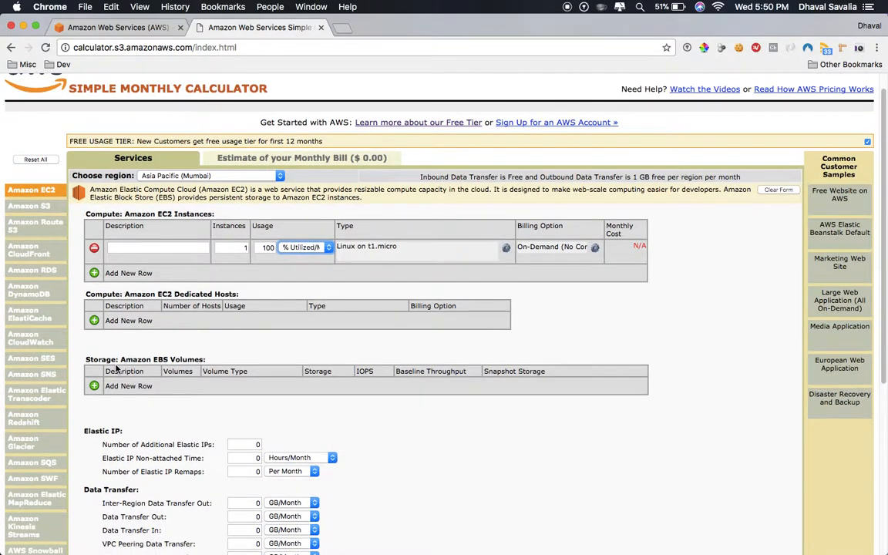
click(94, 385)
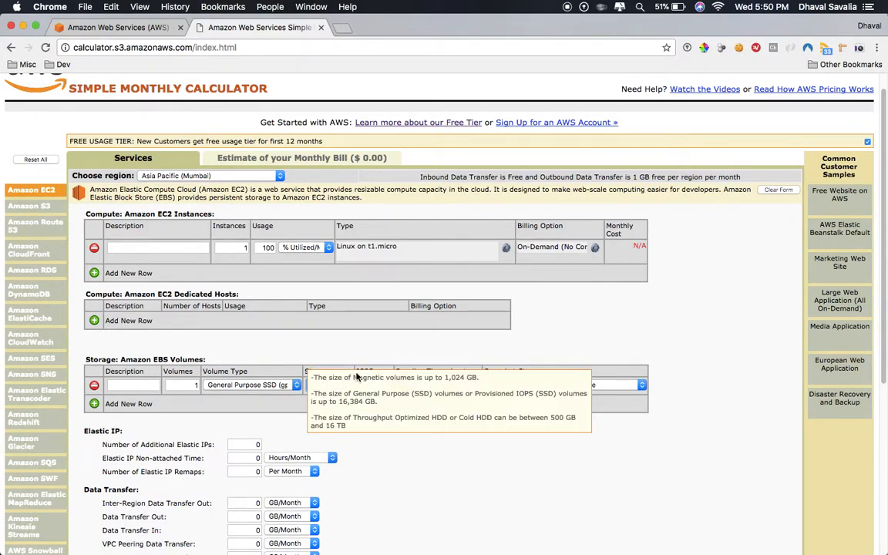
drag(1, 553, 90, 181)
double_click(445, 16)
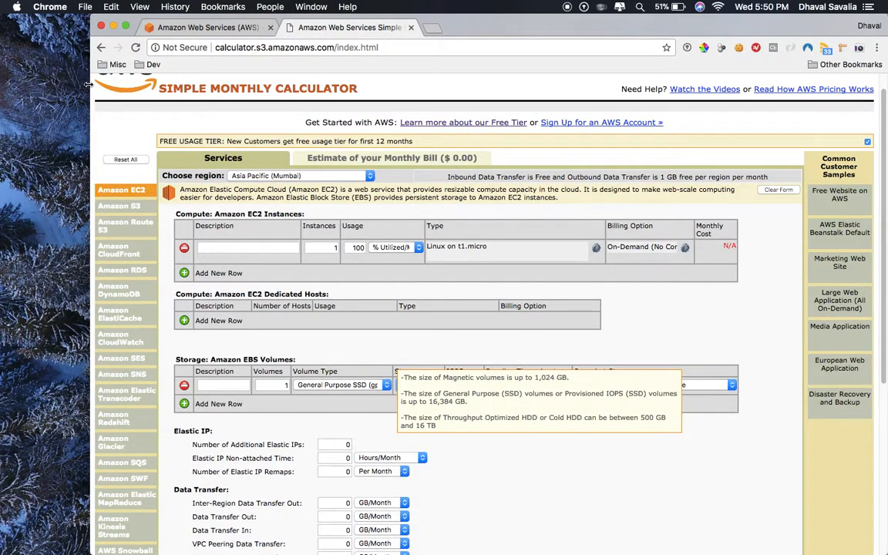
drag(89, 83, 3, 102)
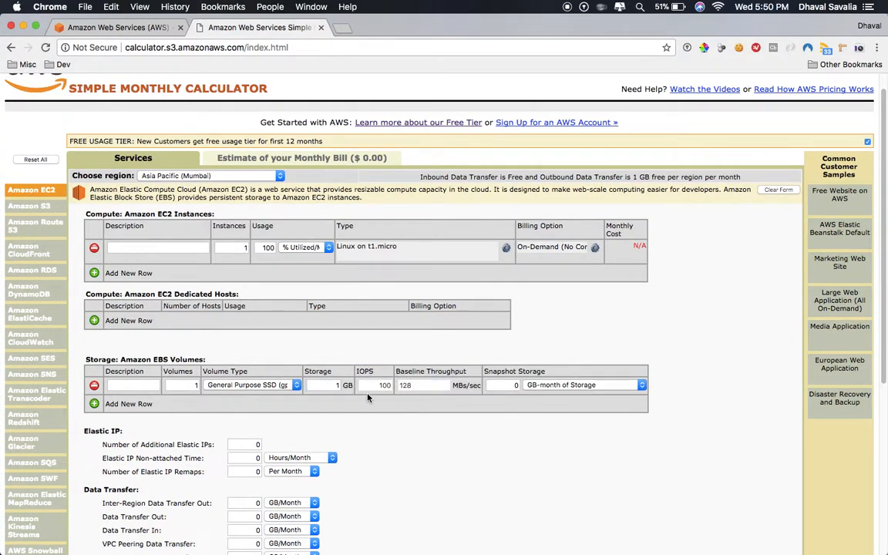
key(Tab)
key(Tab)
key(Tab)
key(Tab)
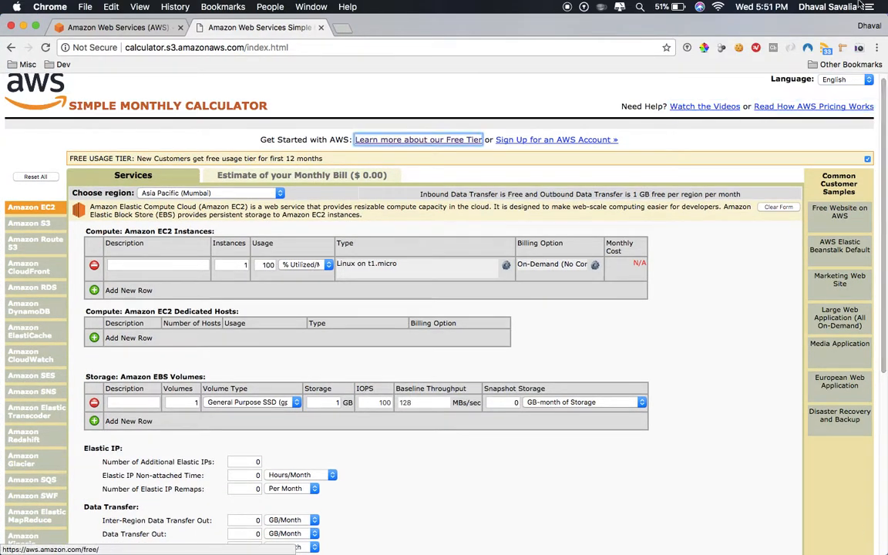
click(337, 402)
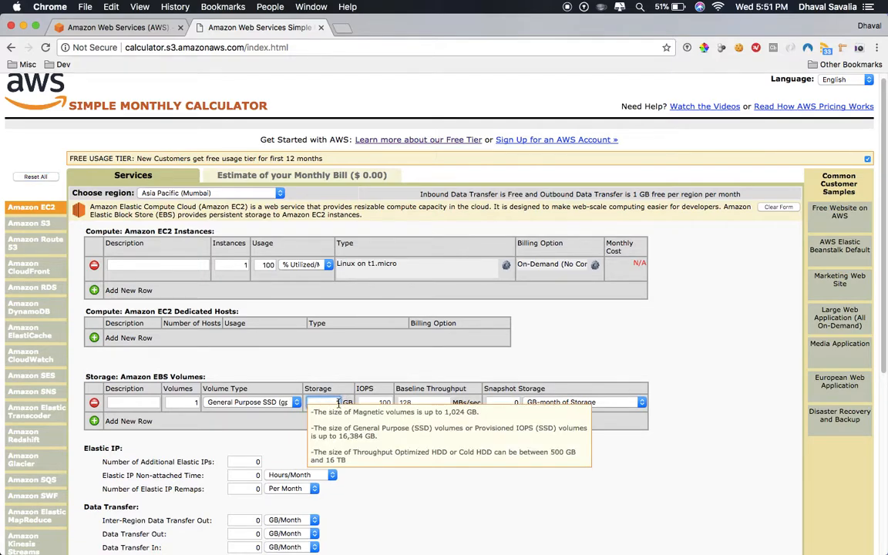
text(1)
click(429, 484)
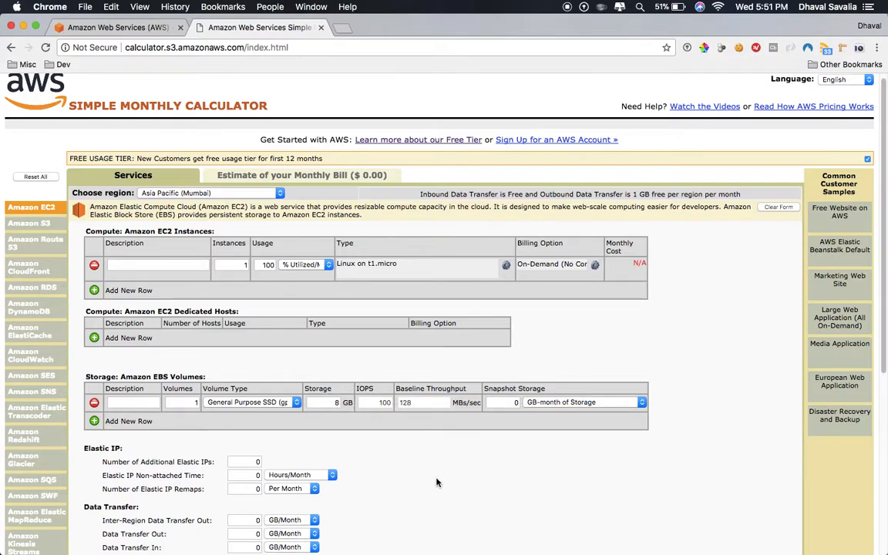
Step: Enter 10 GB/month for both Data Transfer Out and Data Transfer In
scroll(375, 519, down, 5)
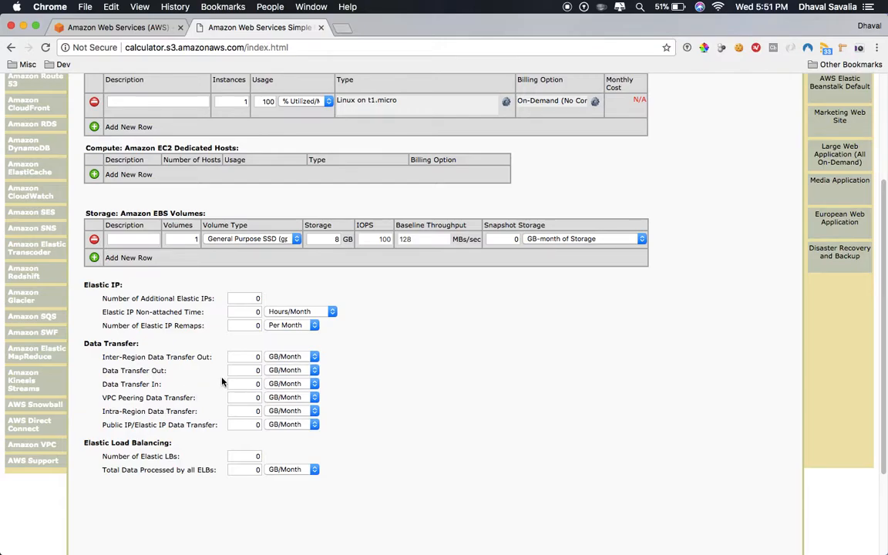
mouse_move(254, 370)
mouse_down()
mouse_move(283, 363)
mouse_move(265, 374)
mouse_up()
text(10)
click(257, 383)
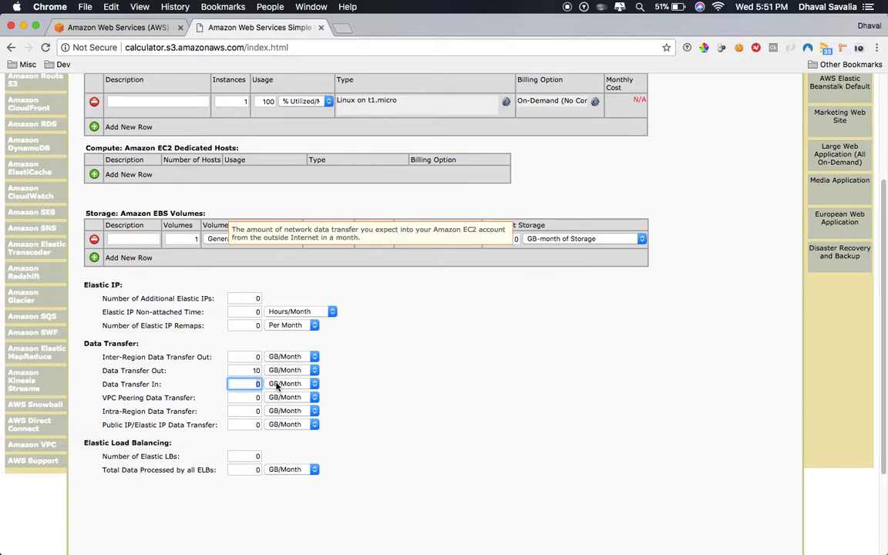
text(10)
click(402, 374)
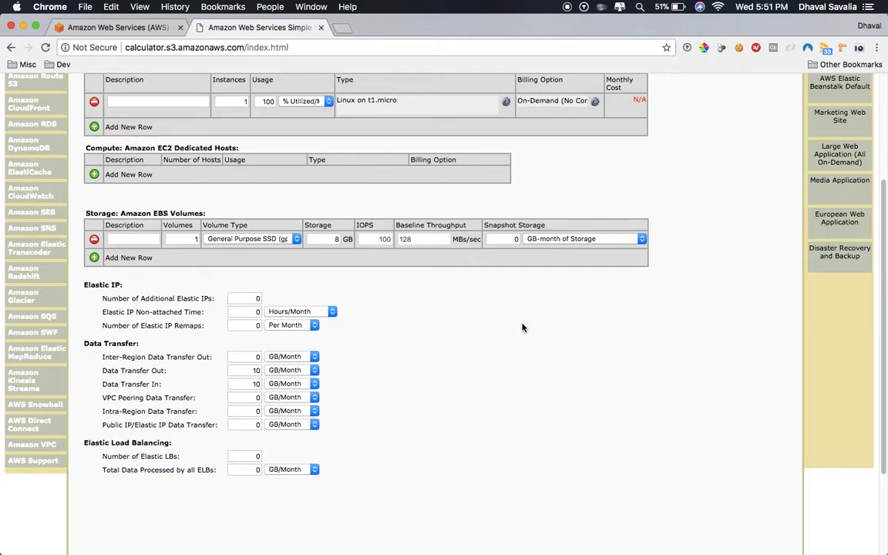
scroll(522, 328, down, 3)
scroll(522, 328, up, 8)
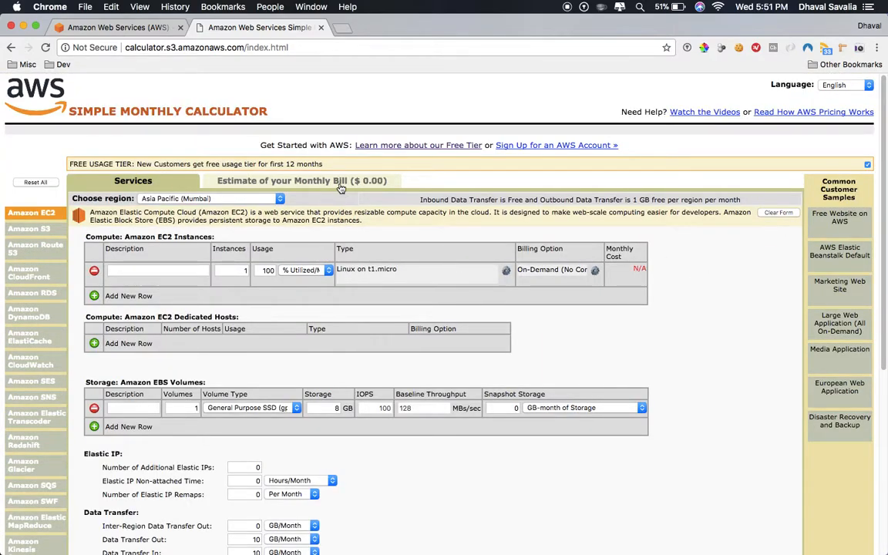
Step: Review the $0.00 monthly bill estimate, return to Services, and close the calculator tab
click(307, 179)
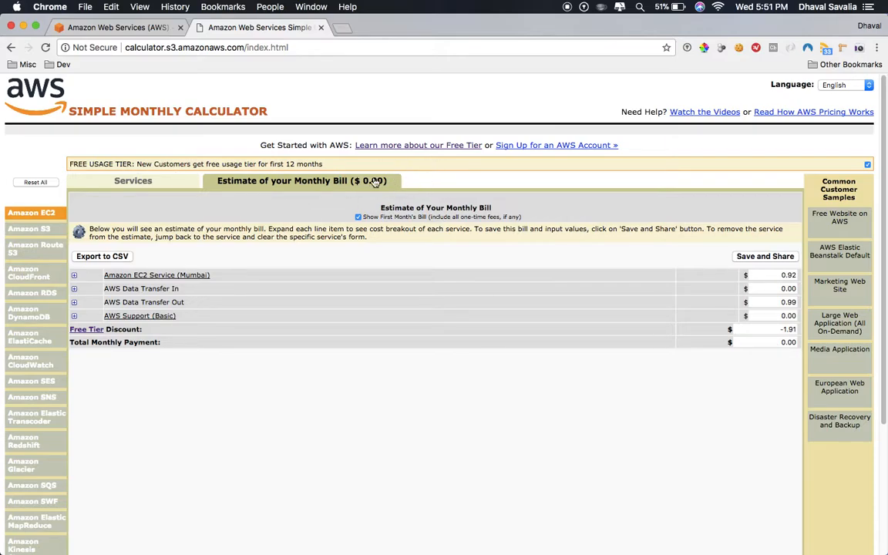
click(158, 179)
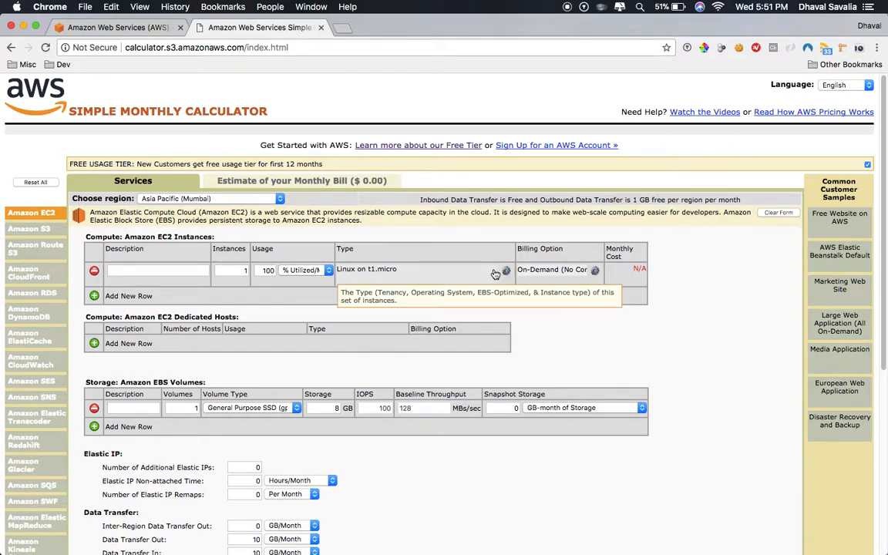
click(320, 27)
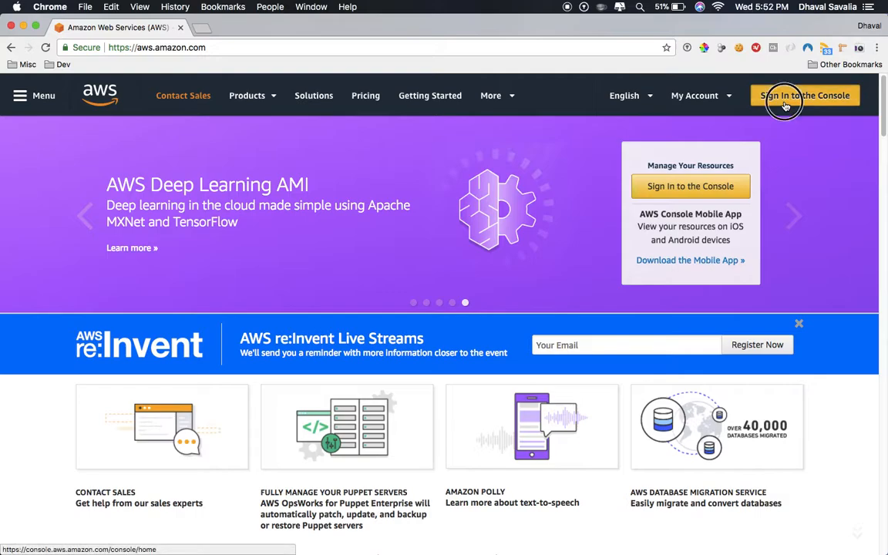
Step: Sign in to the console as root using the account password and the MFA authentication code
click(540, 126)
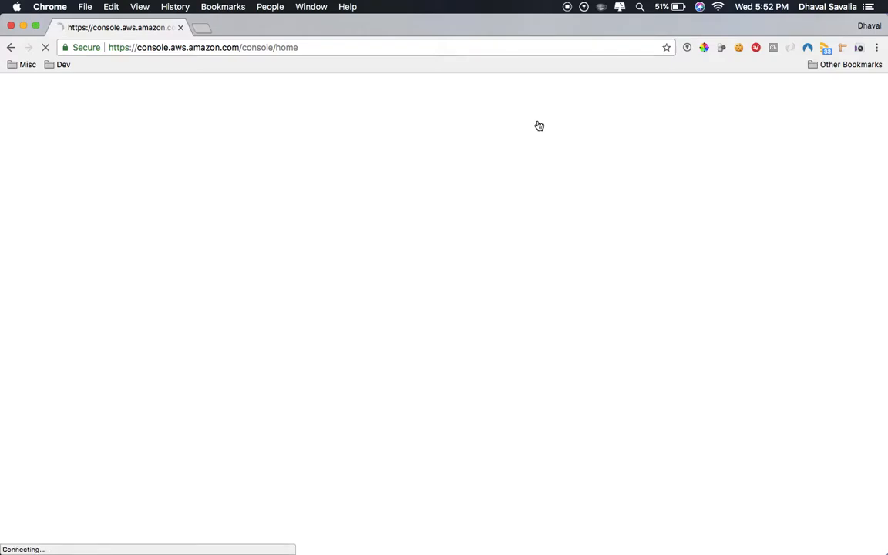
text(••••••••)
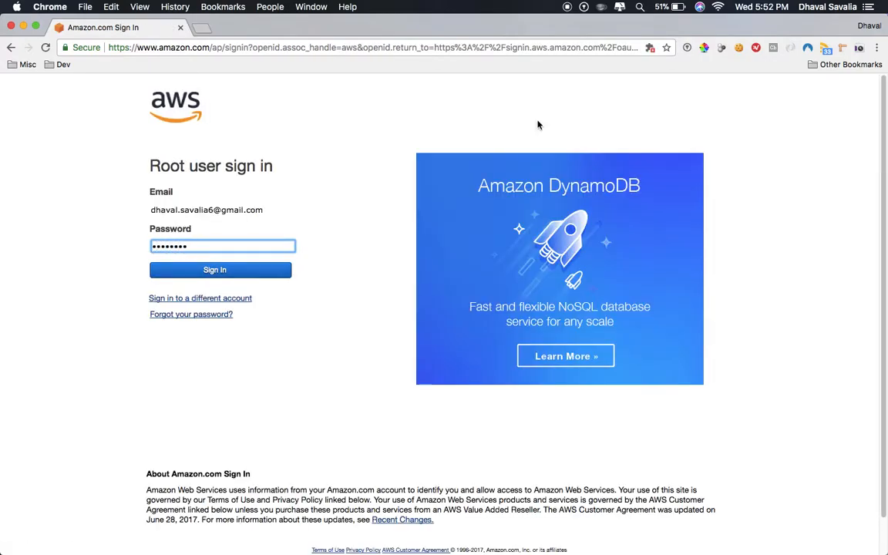
click(283, 269)
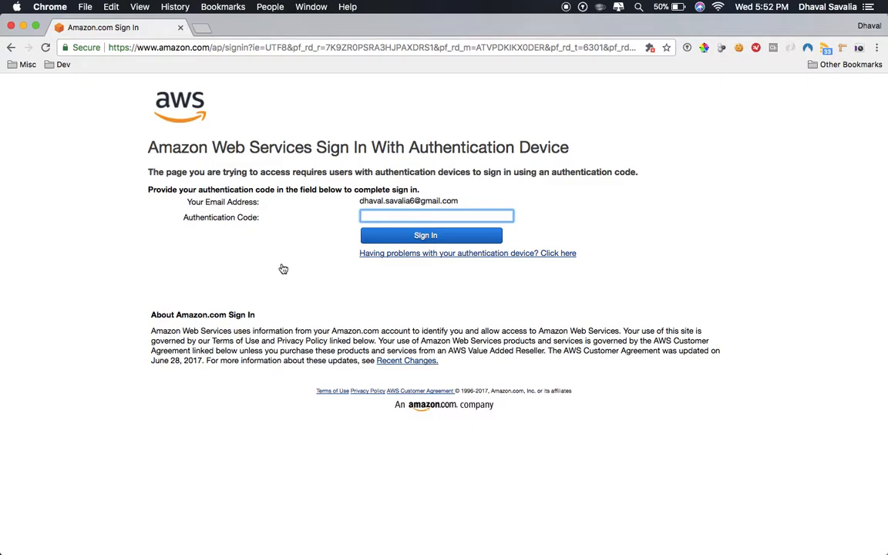
click(455, 234)
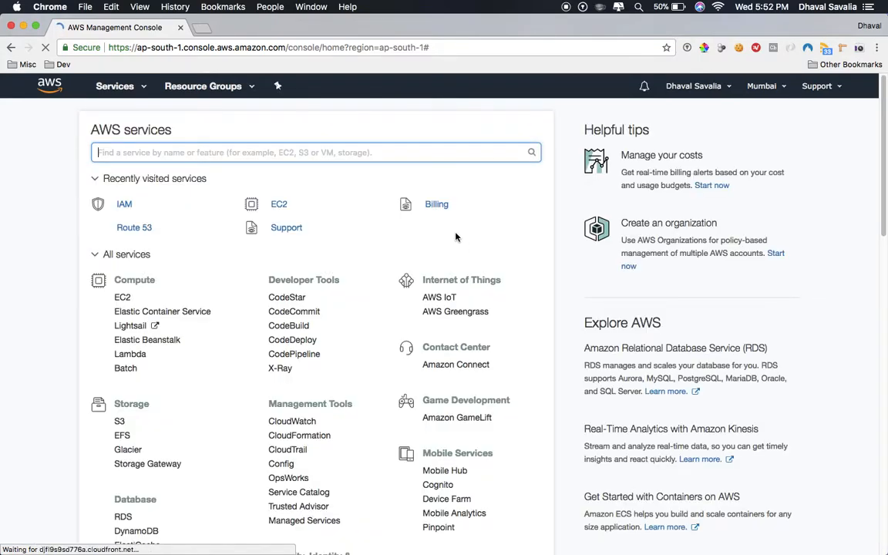
Step: Check the region list without changing it, then open IAM from Recently visited services
click(766, 88)
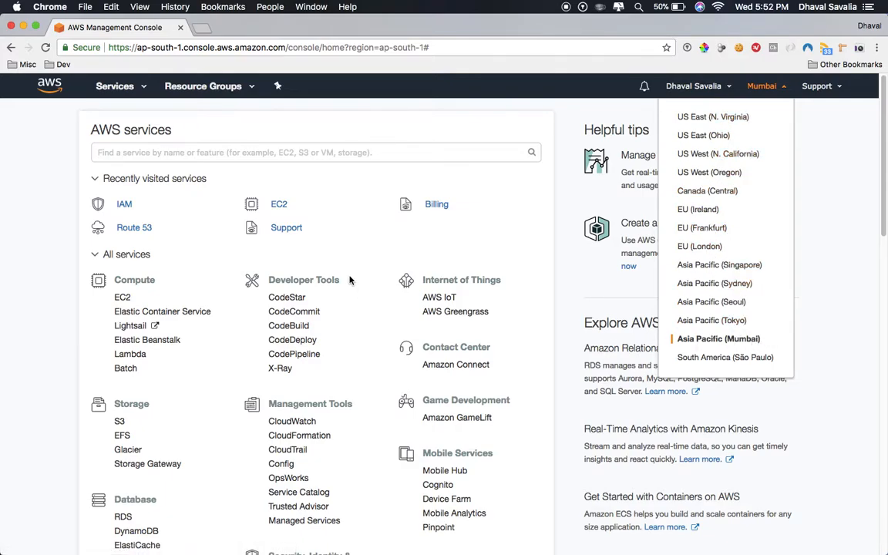
click(397, 223)
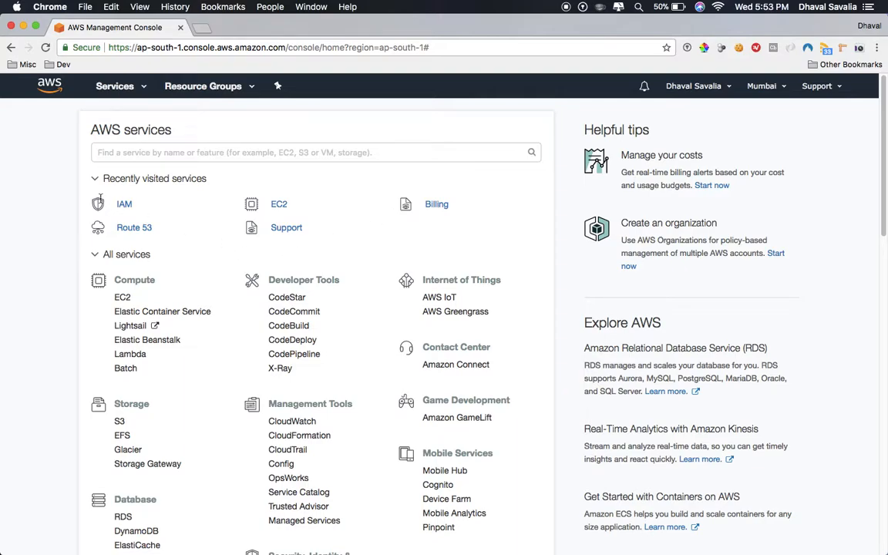
click(121, 206)
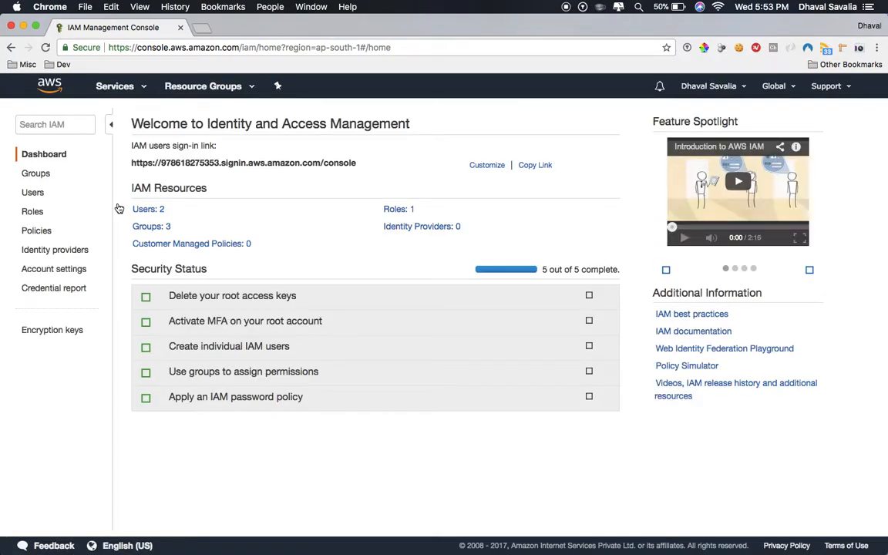
Step: Start adding IAM user 'videotutorial' with Programmatic access enabled
click(137, 210)
click(154, 118)
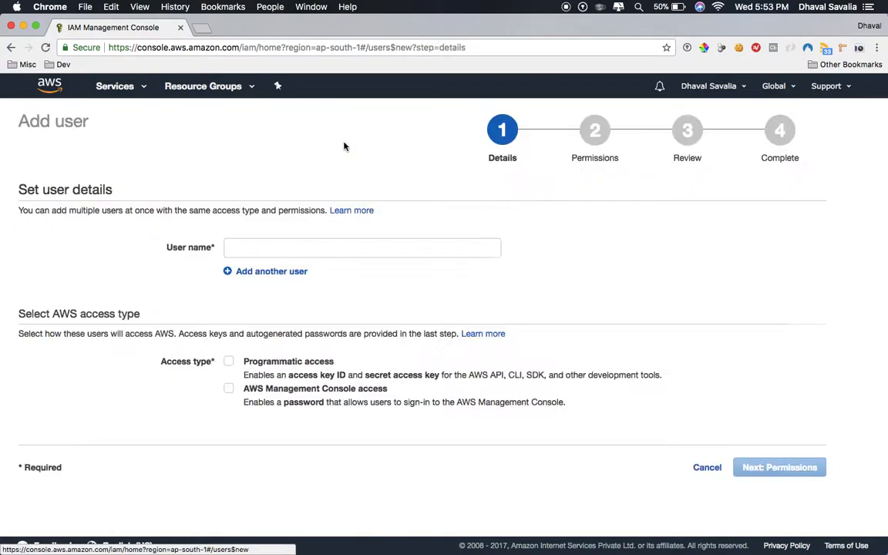
click(335, 249)
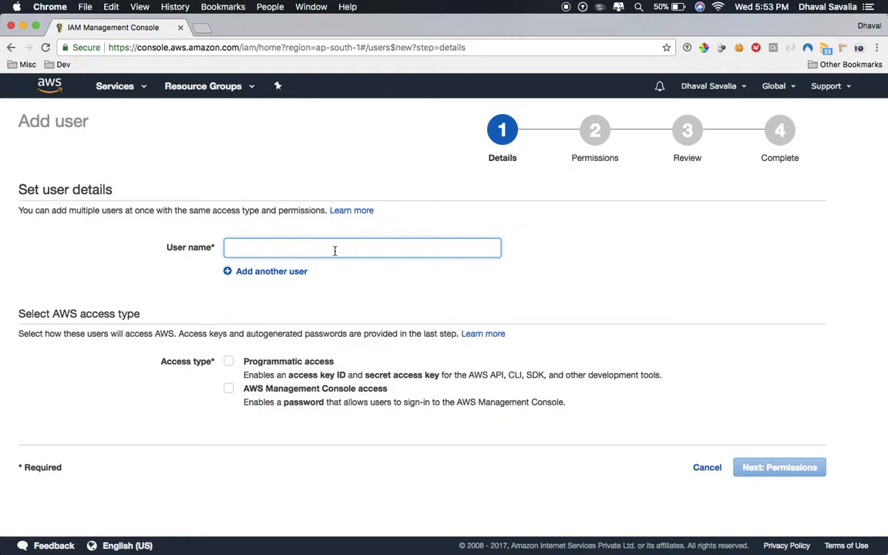
text(video)
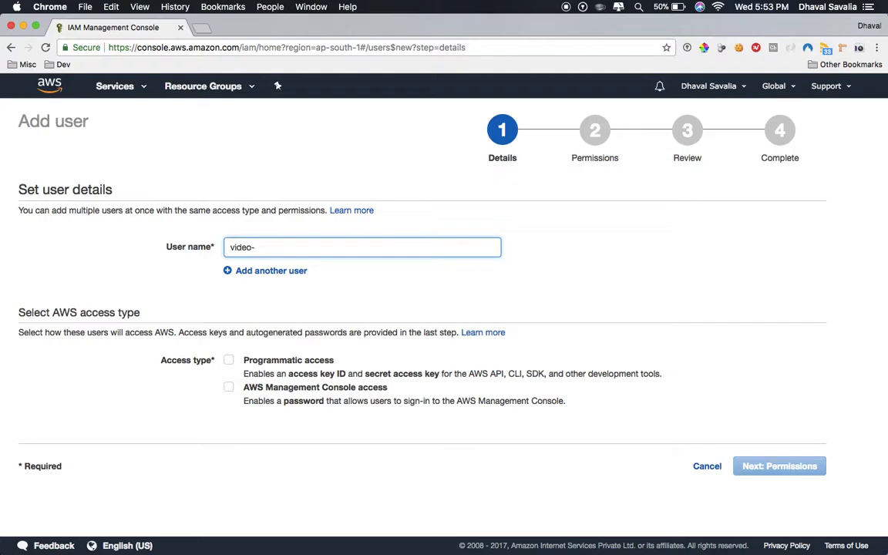
text(tutorial)
click(289, 360)
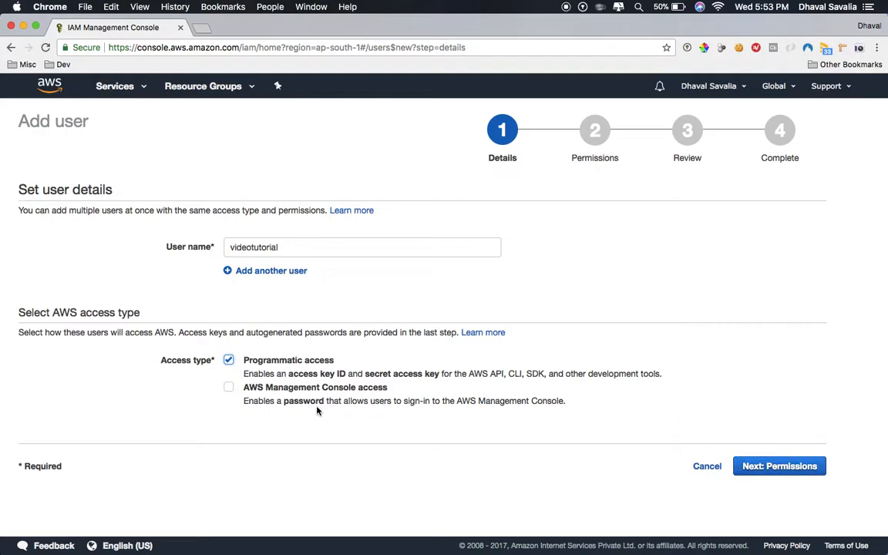
Step: Move to the permissions step and start a new group named 'videotutorialgroup'
click(784, 467)
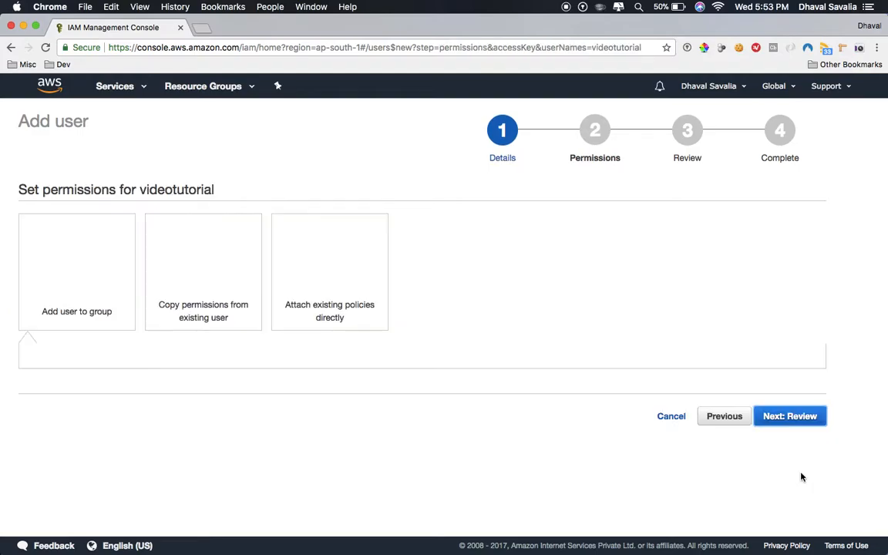
scroll(285, 400, down, 3)
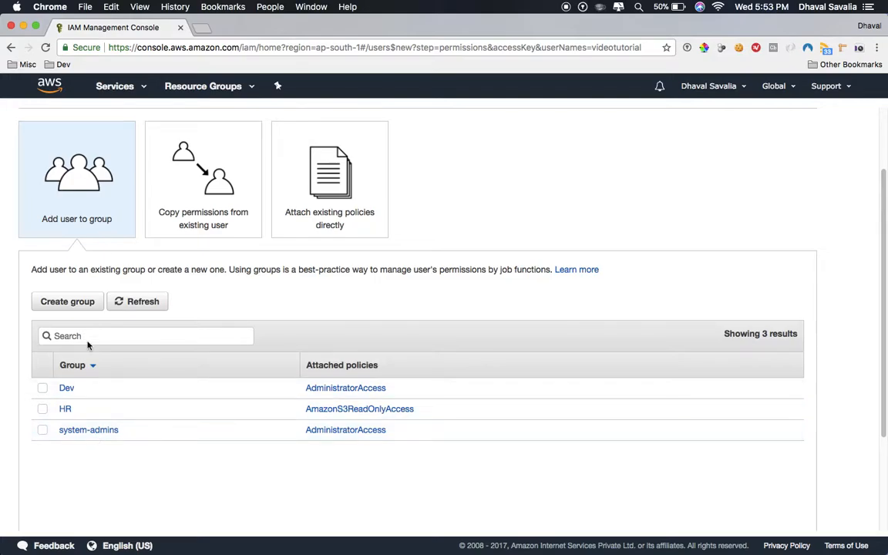
click(85, 308)
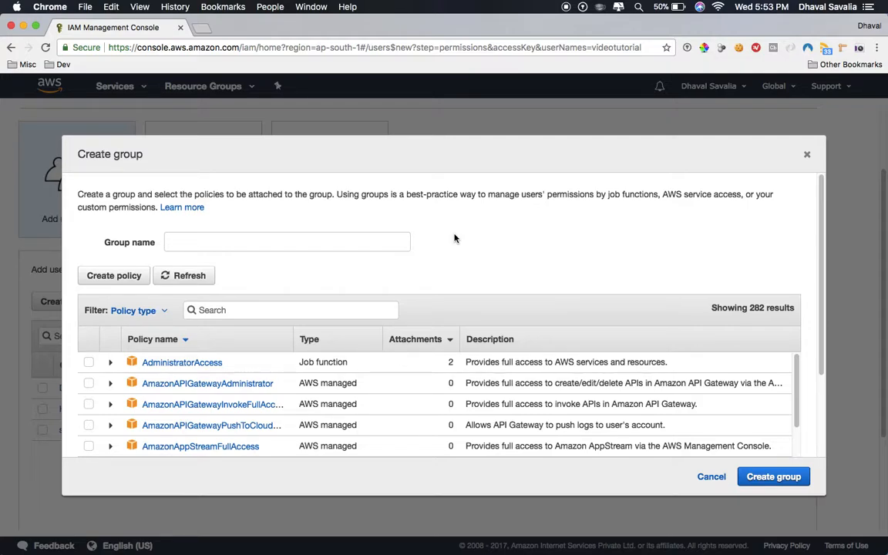
click(374, 245)
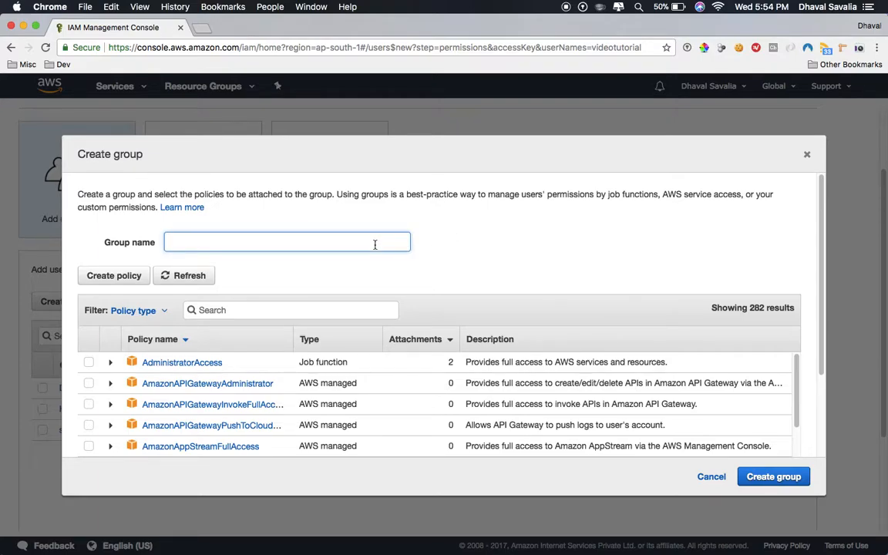
text(videotutorialgroup)
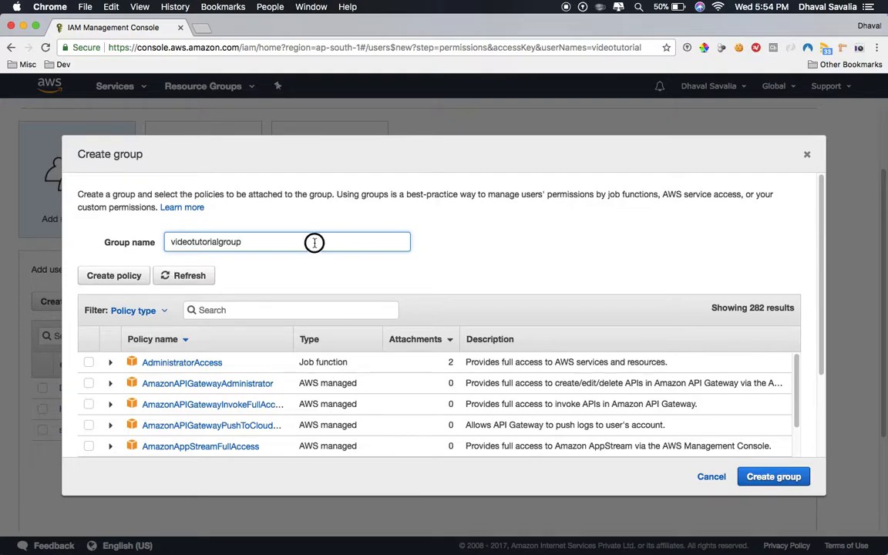
double_click(186, 241)
click(247, 241)
drag(244, 241, 167, 239)
Step: Filter the policy list by 'ad' and tick AdministratorAccess for the group
click(248, 241)
click(275, 311)
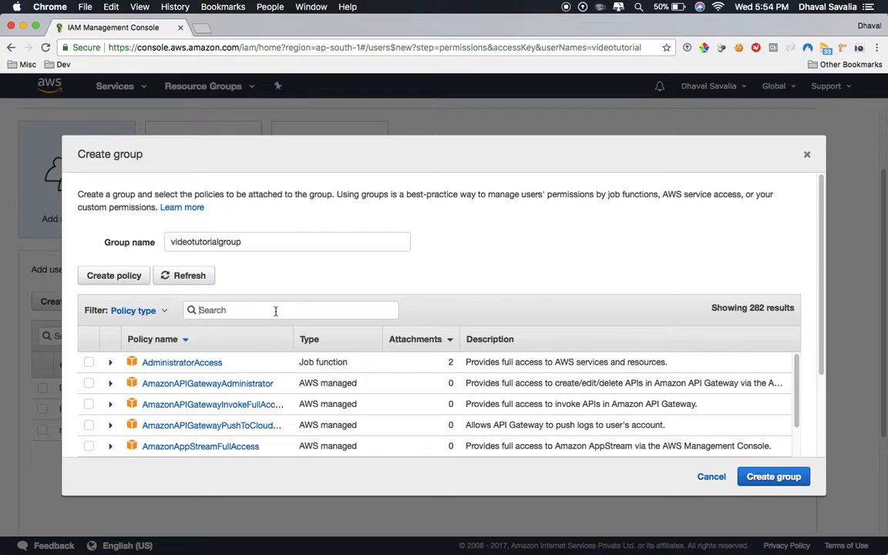
text(ec2)
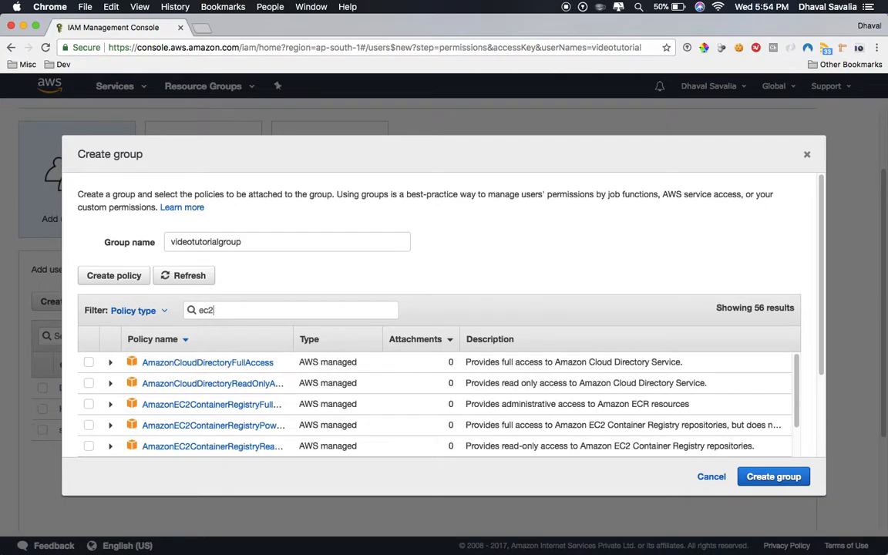
key(BackSpace)
key(BackSpace)
key(BackSpace)
text(ad)
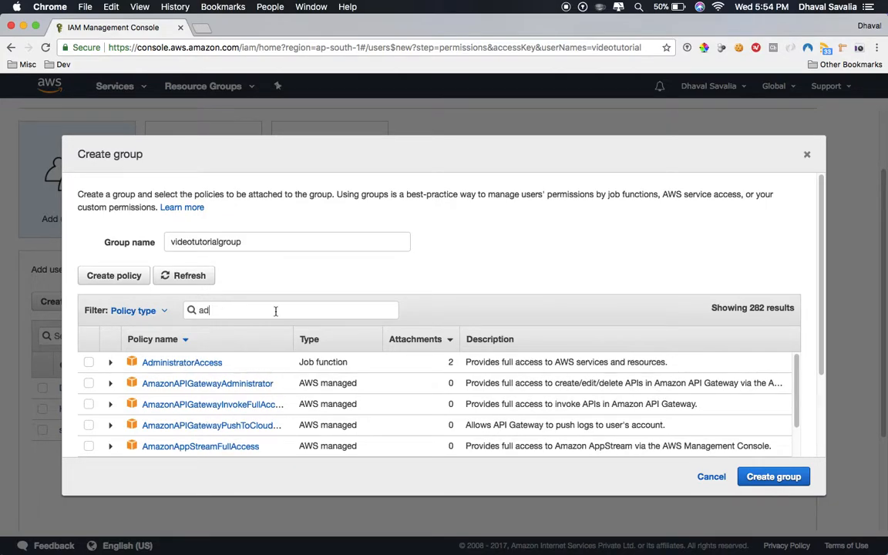
click(210, 362)
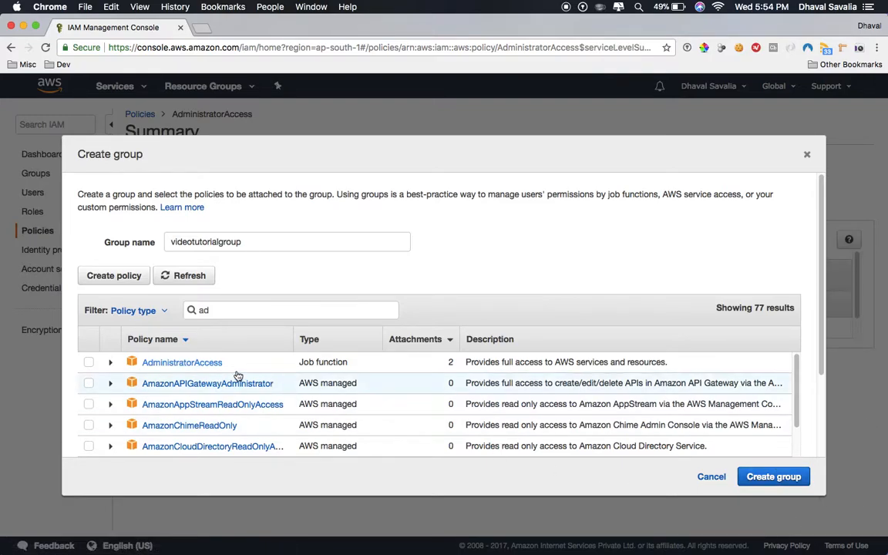
click(87, 364)
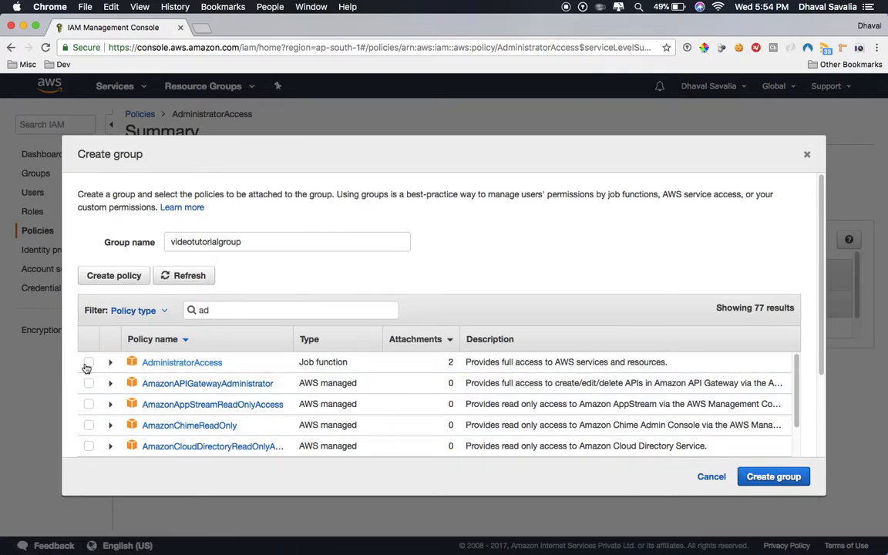
Step: Create videotutorialgroup with AdministratorAccess, review the policy summary, then return to IAM Users
click(773, 477)
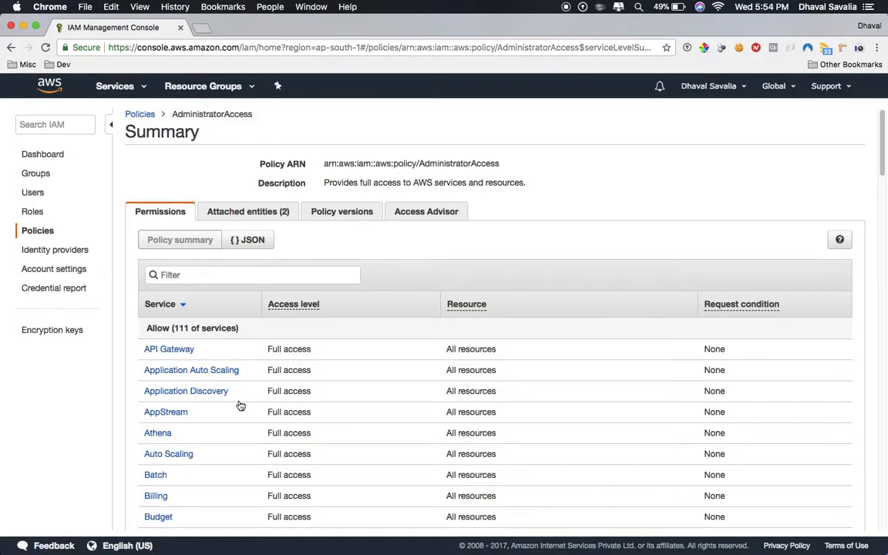
scroll(336, 385, down, 20)
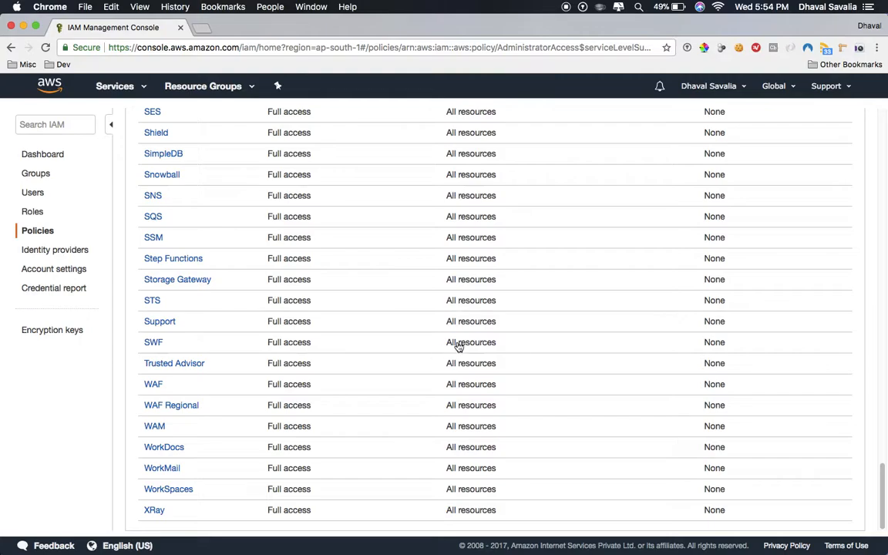
scroll(431, 337, up, 20)
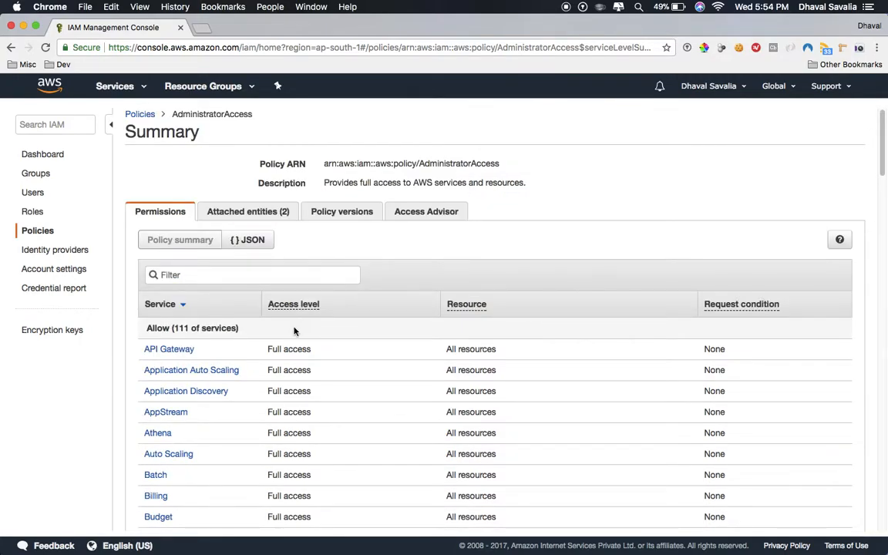
scroll(724, 245, down, 3)
scroll(723, 246, down, 20)
scroll(616, 243, up, 20)
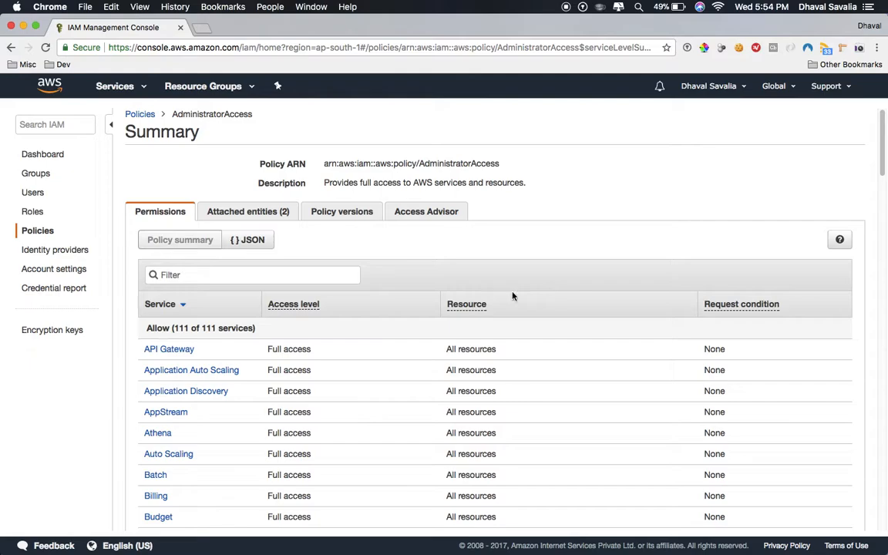
click(35, 192)
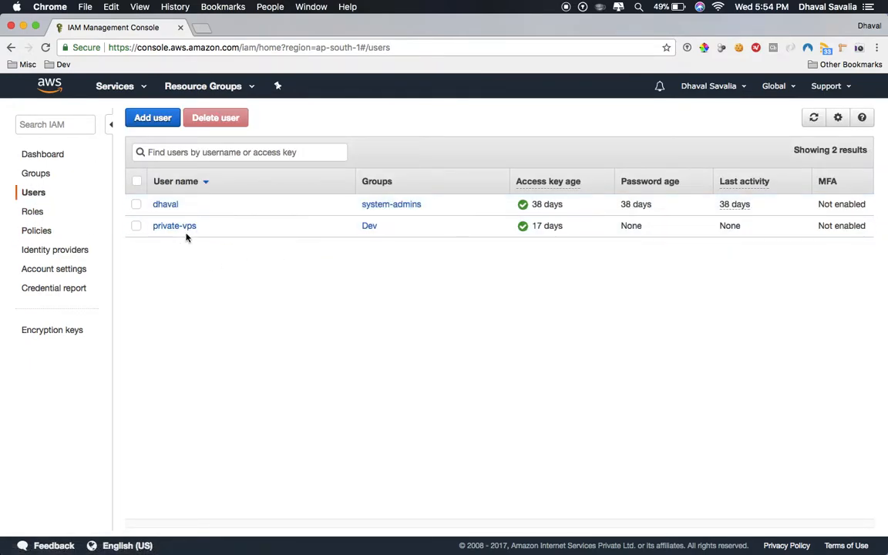
Step: Add user 'videotutorial' again with Programmatic access and advance to the permissions step
click(155, 119)
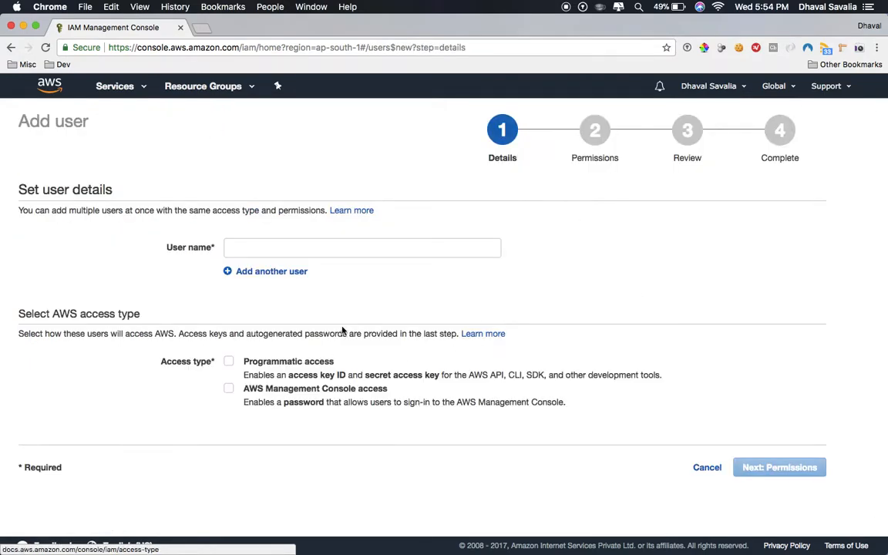
text(videotutorial)
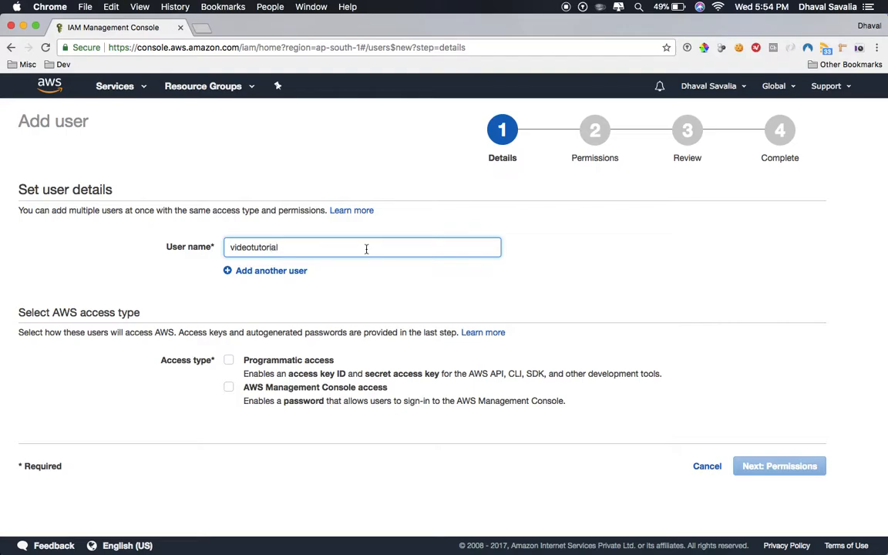
click(209, 327)
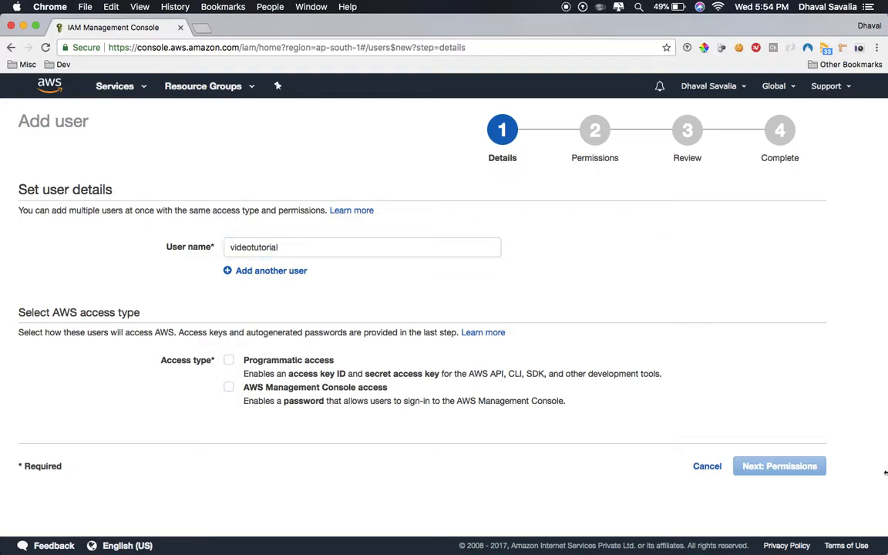
click(230, 360)
click(799, 469)
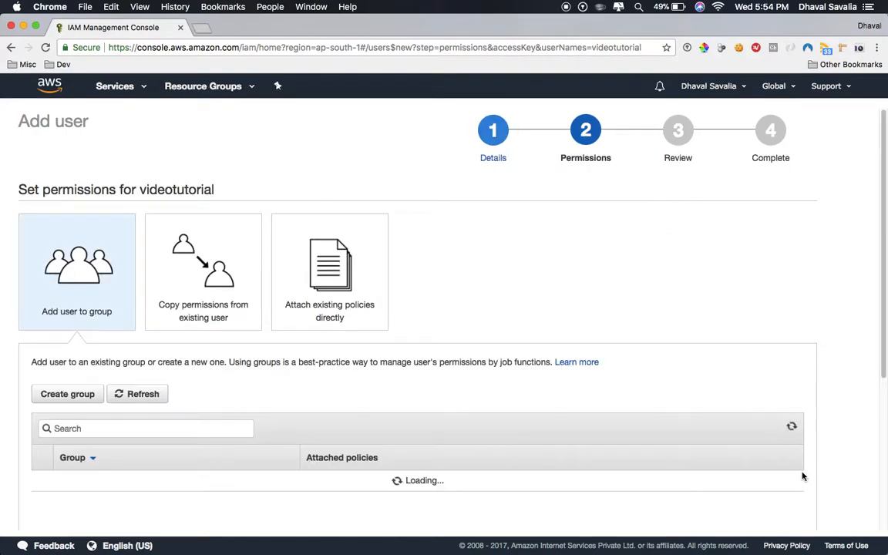
Step: Try creating group 'videotutorialgroup', then cancel since that name already exists
click(82, 402)
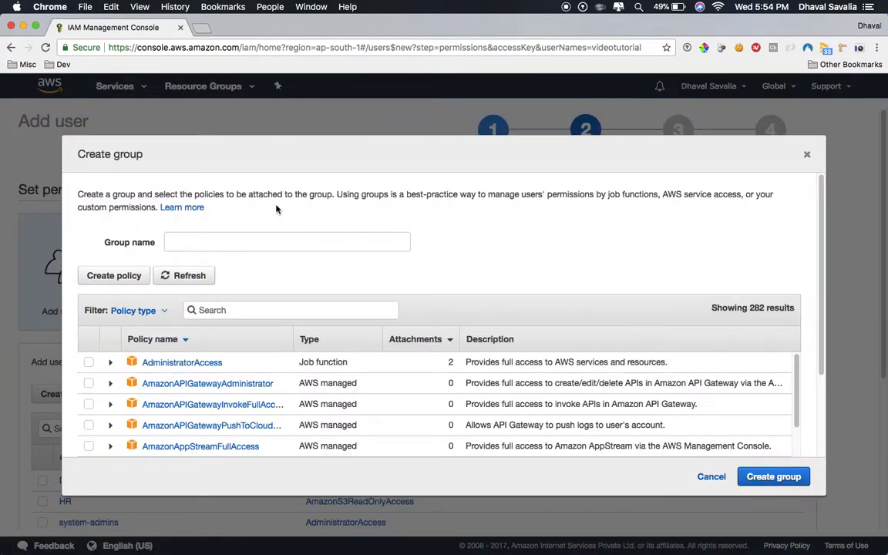
click(268, 243)
text(videotutorialgroup)
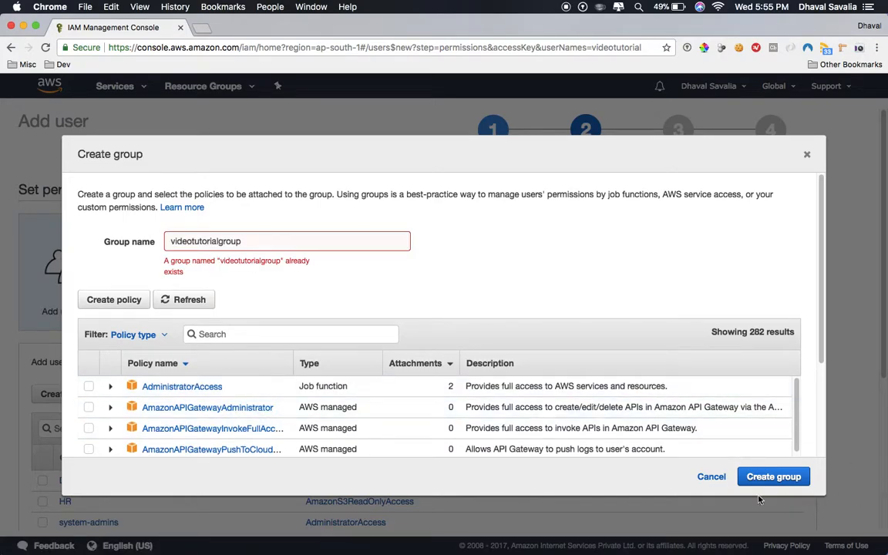
click(711, 477)
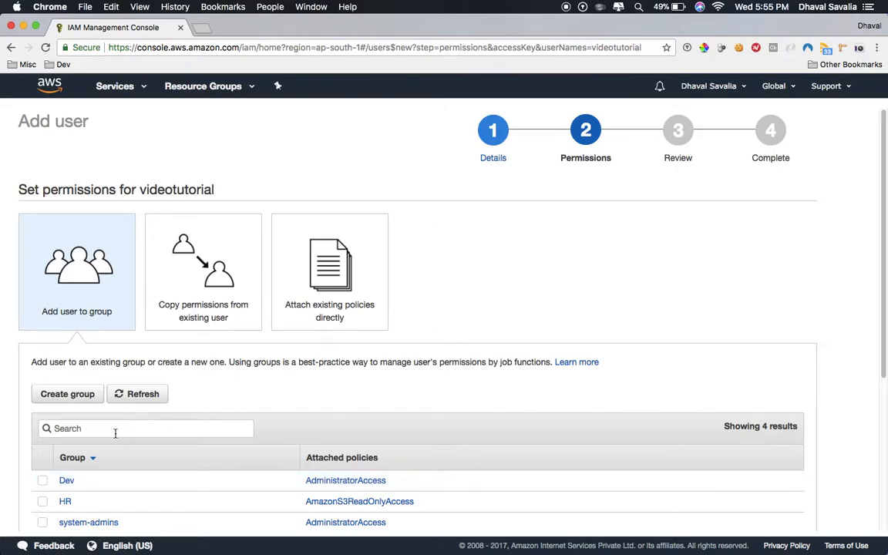
scroll(120, 427, down, 5)
Step: Attach the AdministratorAccess policy to videotutorialgroup
click(111, 385)
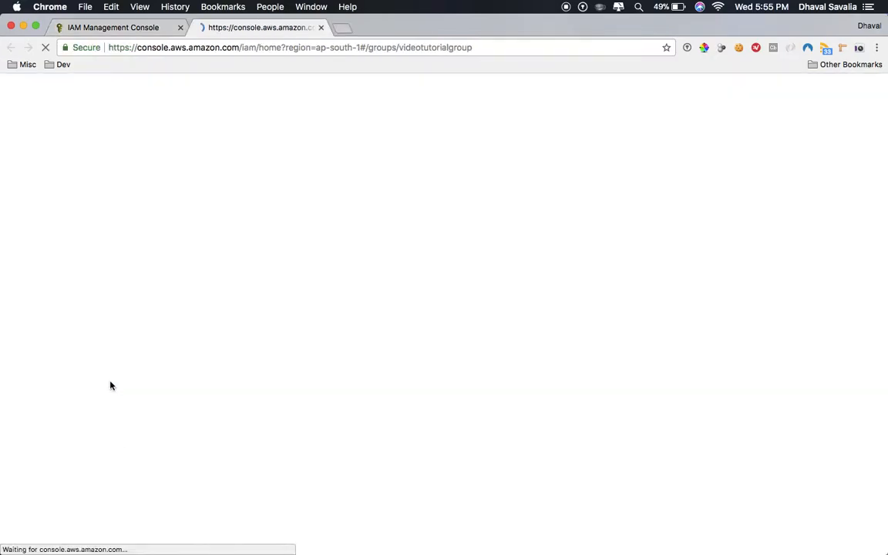
click(162, 27)
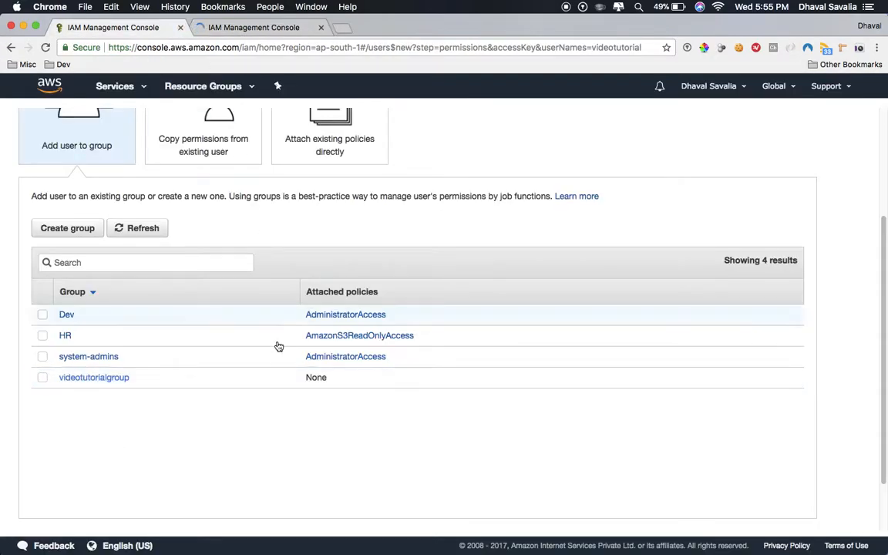
click(247, 27)
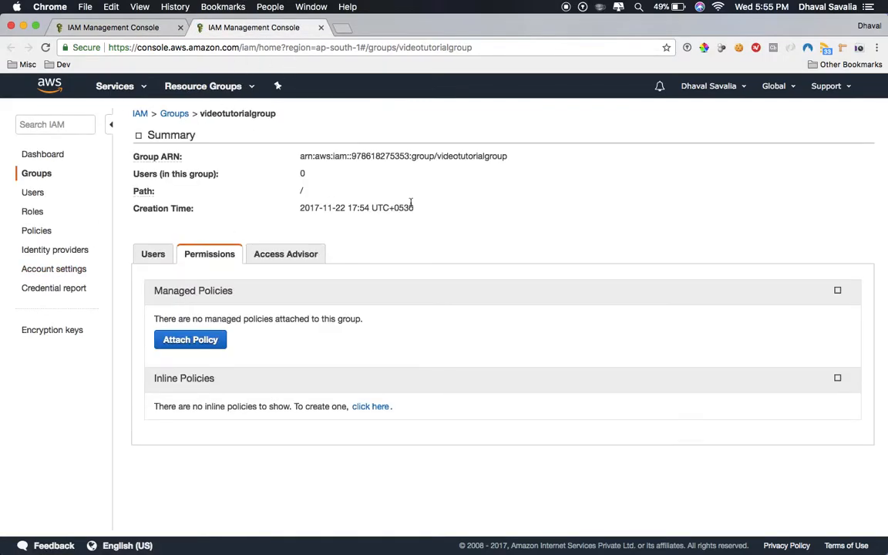
click(188, 339)
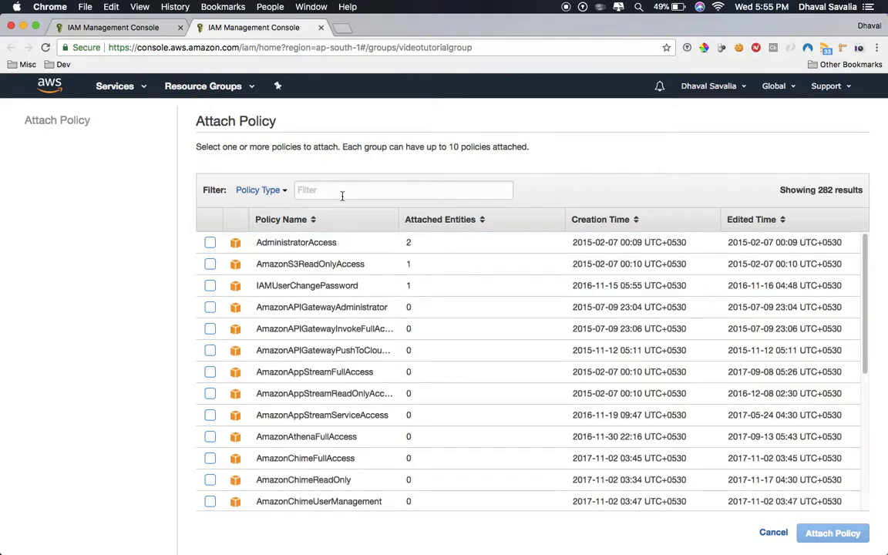
click(209, 242)
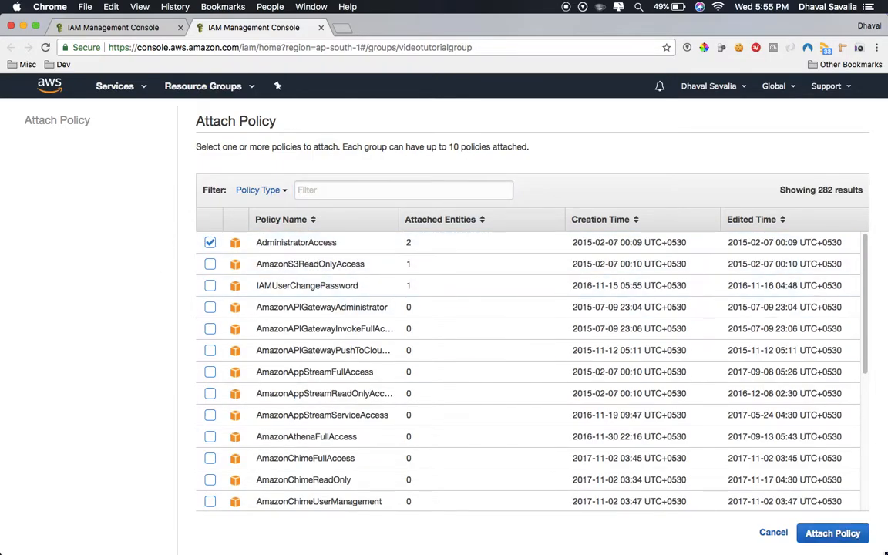
click(832, 532)
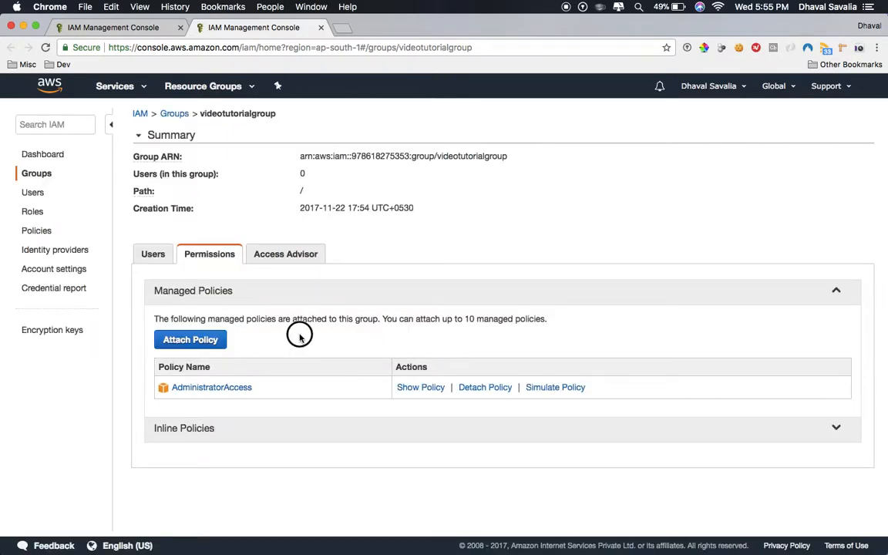
Step: Add one existing IAM user to videotutorialgroup
click(150, 253)
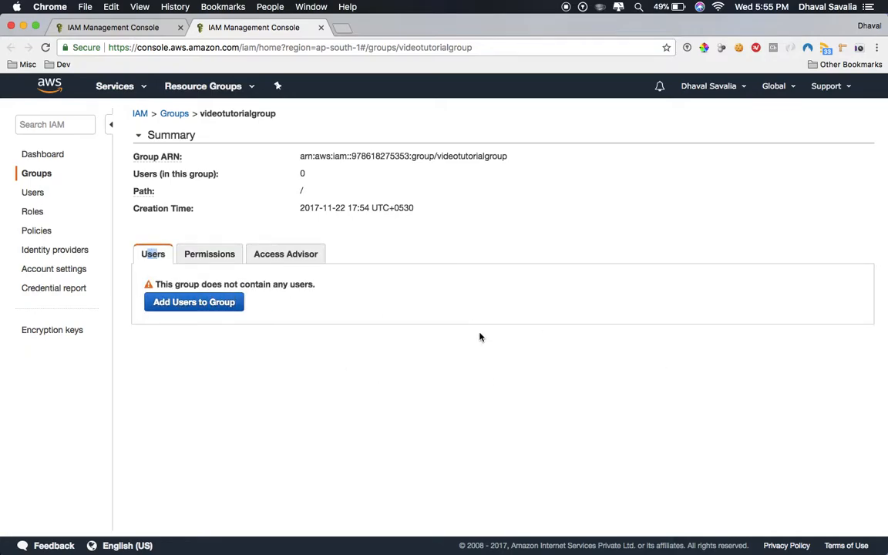
click(181, 306)
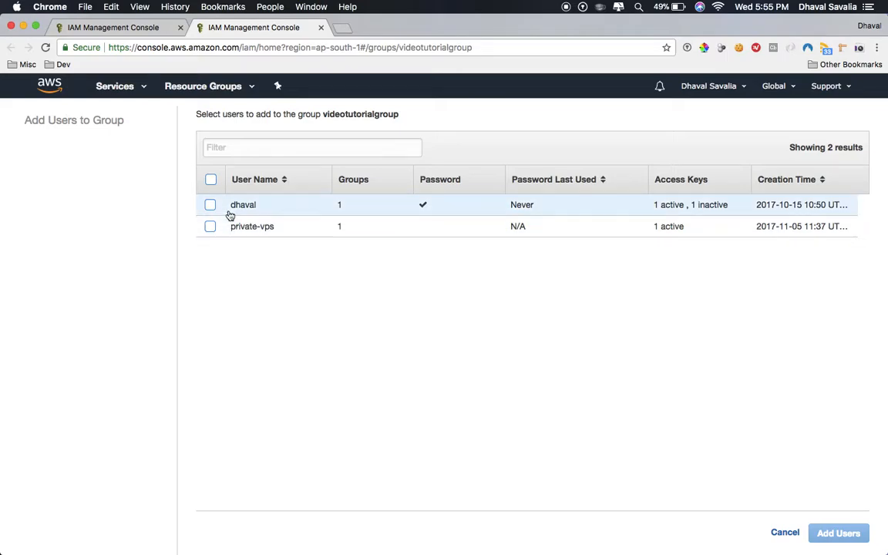
click(209, 204)
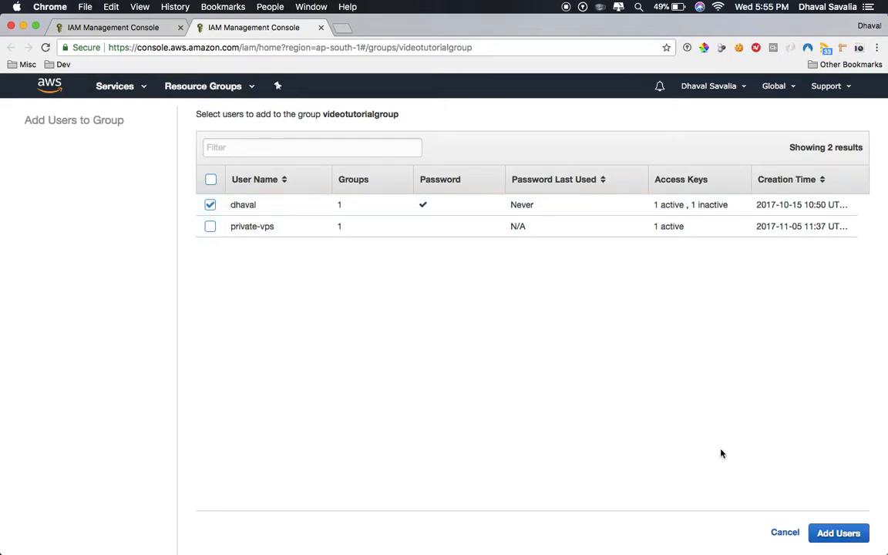
click(831, 531)
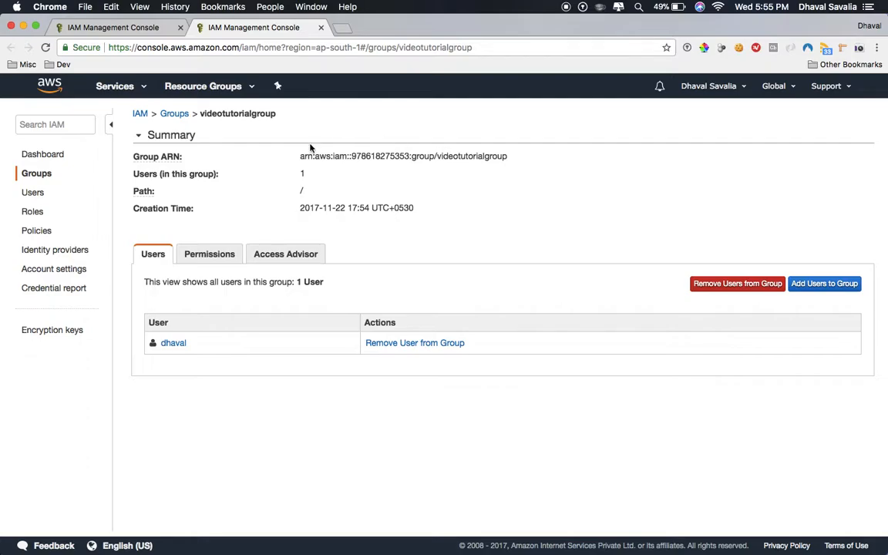
click(111, 84)
Step: Go to the EC2 console, close the leftover add-user tab, and open the Security Groups list
click(194, 187)
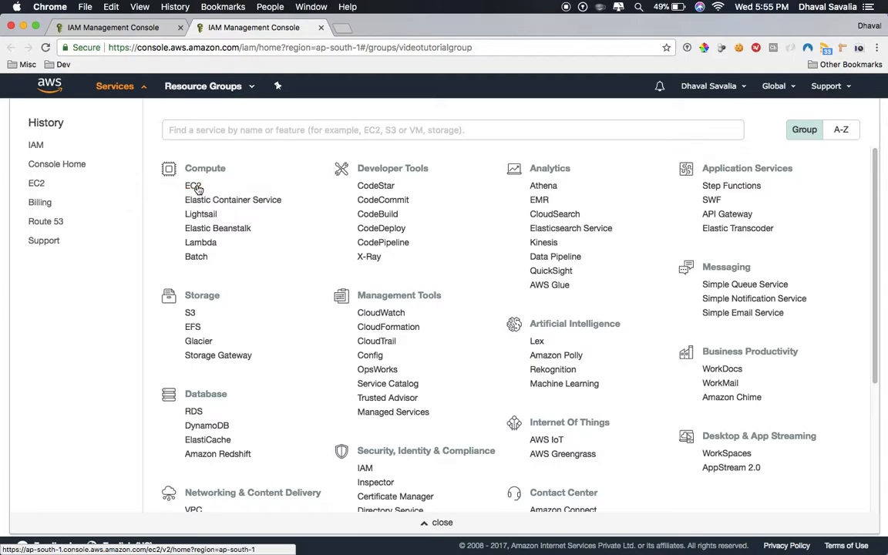
click(180, 27)
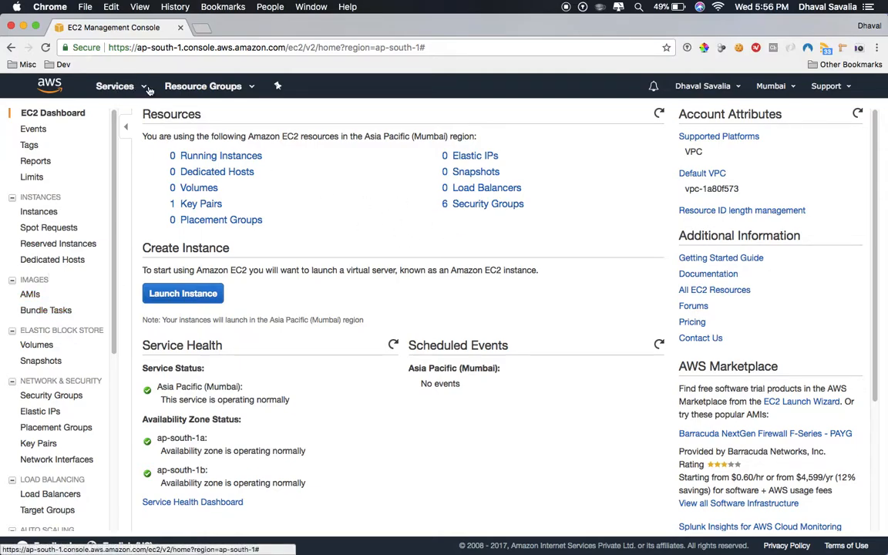
click(118, 84)
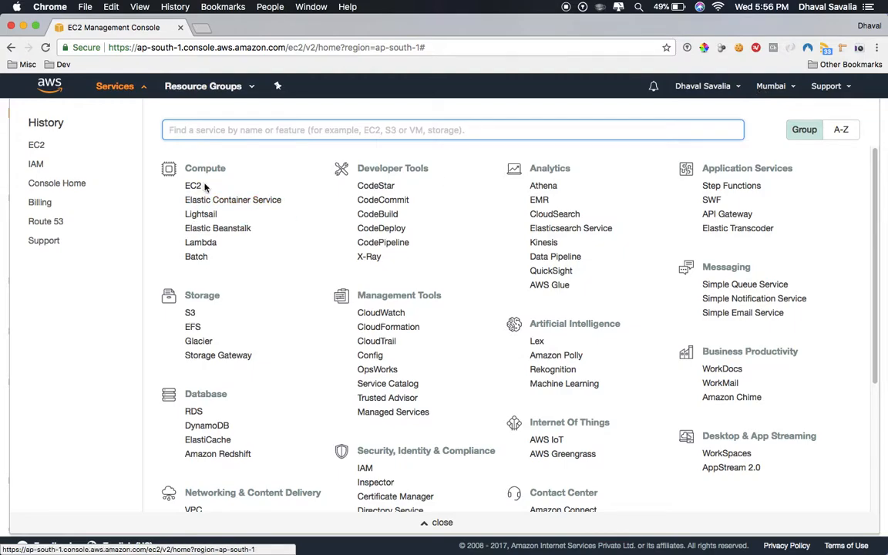
click(110, 86)
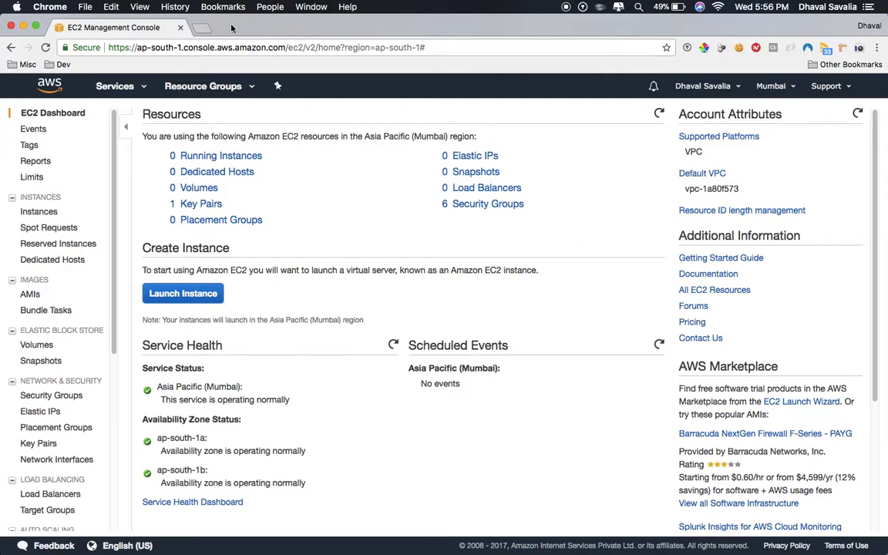
click(505, 206)
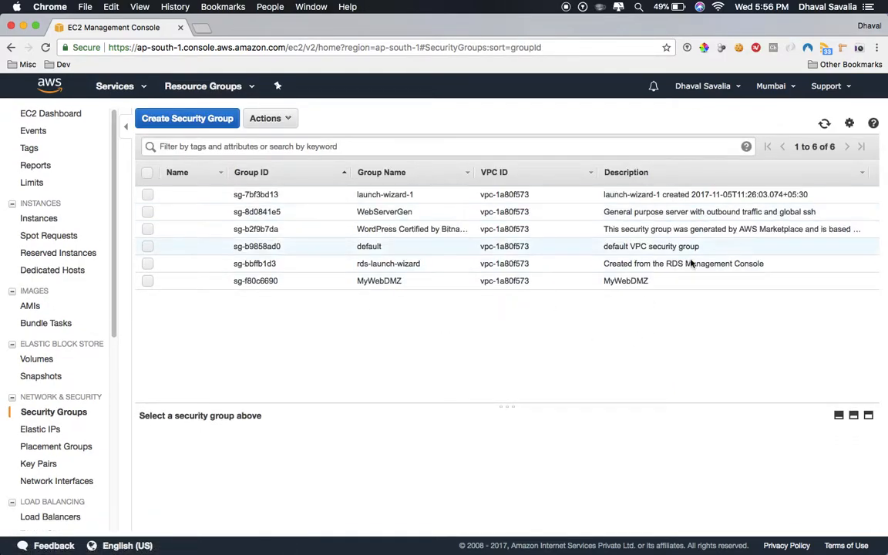
Step: Start a security group named 'videotutorial', described 'This SG is for tutorial only.', in the default VPC
click(184, 119)
click(350, 199)
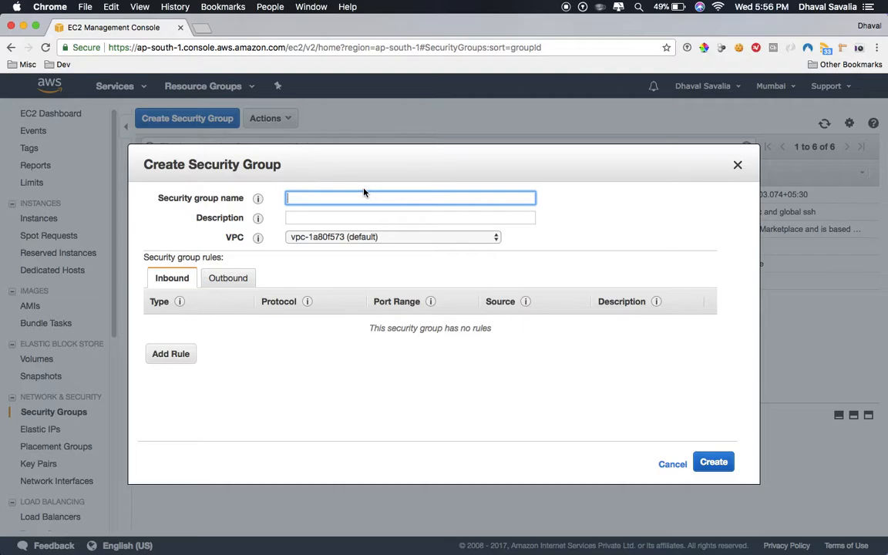
text(videotutorial)
click(489, 218)
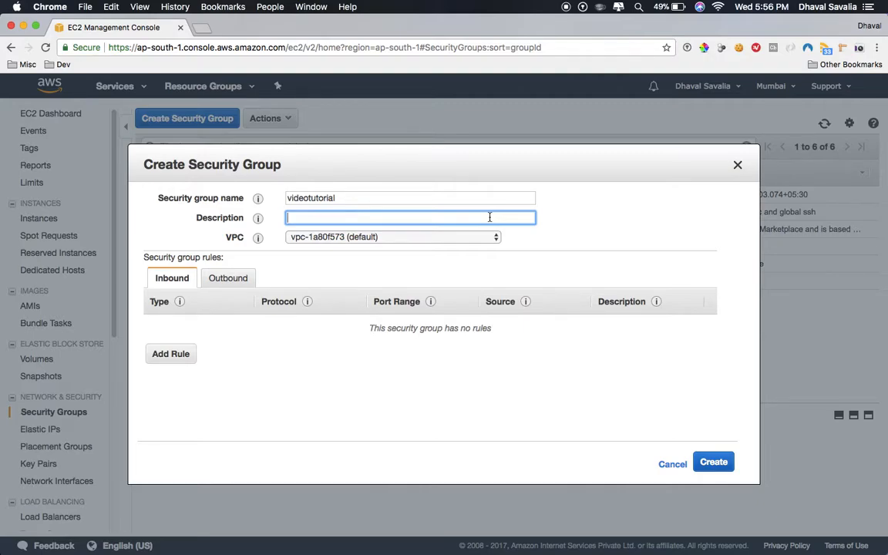
text(This SG is for tutorial only.)
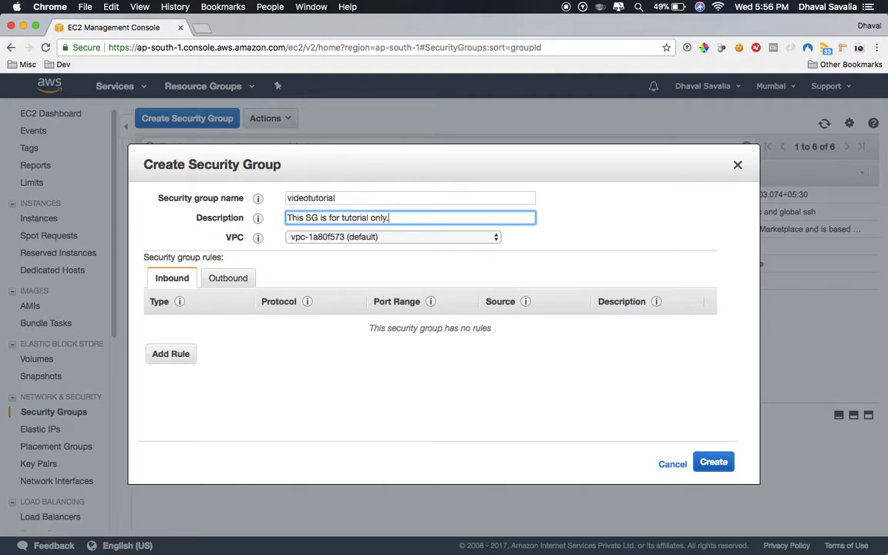
click(396, 235)
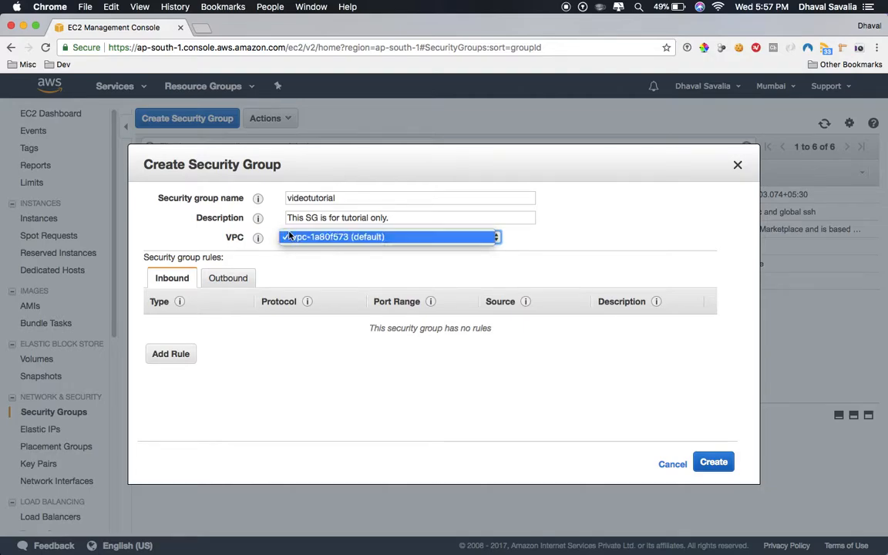
click(287, 236)
Step: Add a first inbound rule of type HTTP, leaving its source unchanged
click(158, 359)
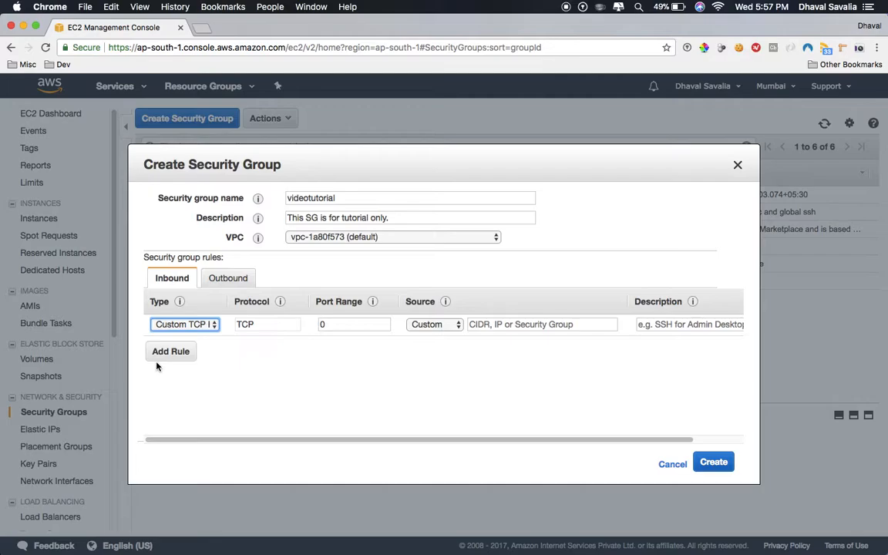
click(179, 329)
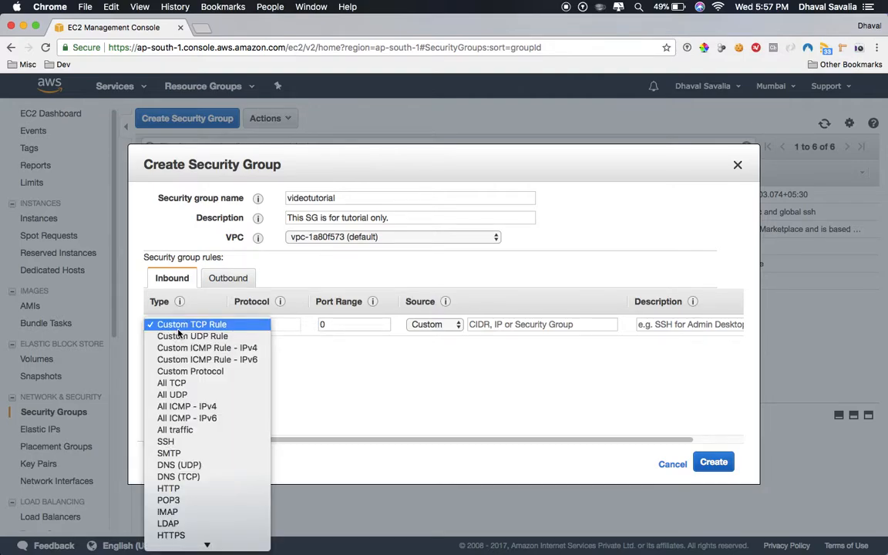
click(231, 323)
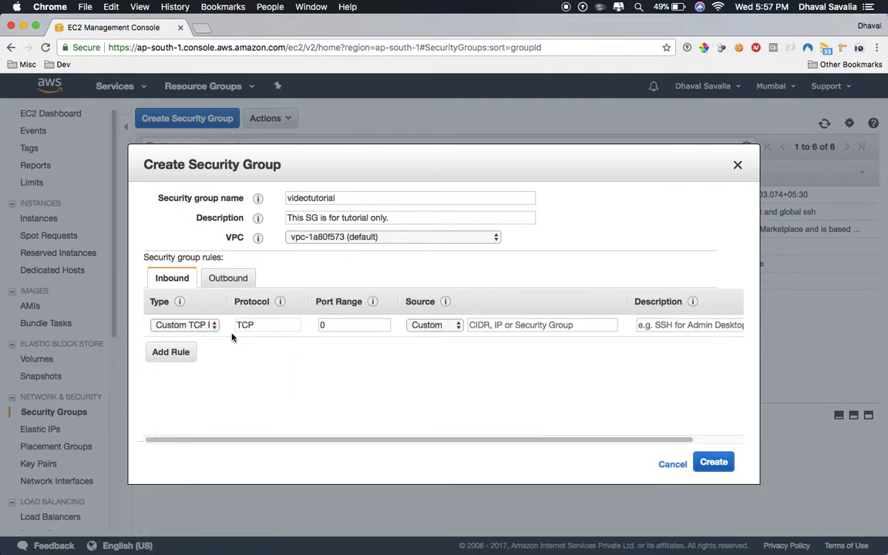
click(368, 325)
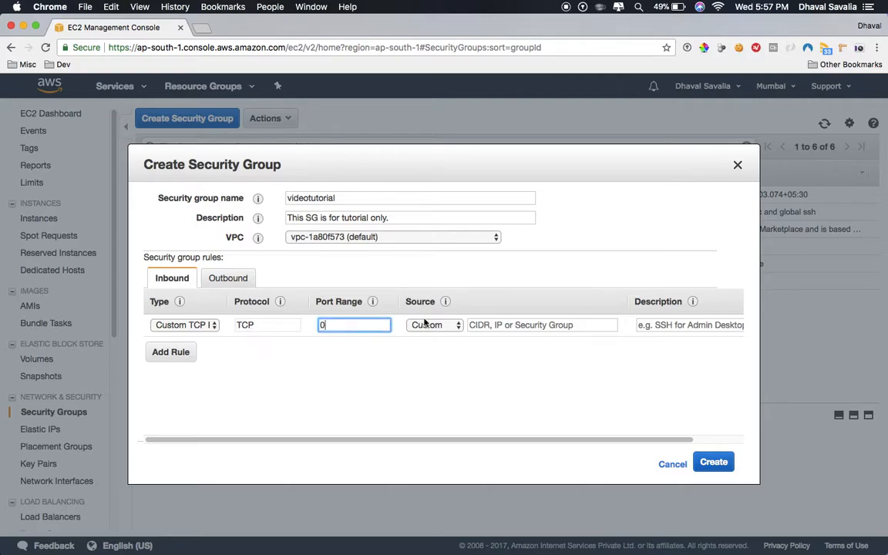
click(184, 324)
scroll(193, 481, down, 1)
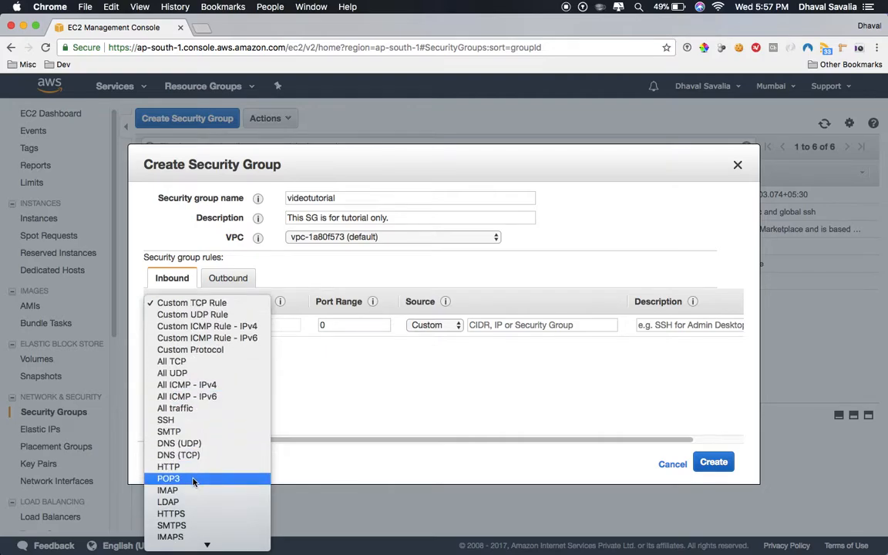
click(196, 468)
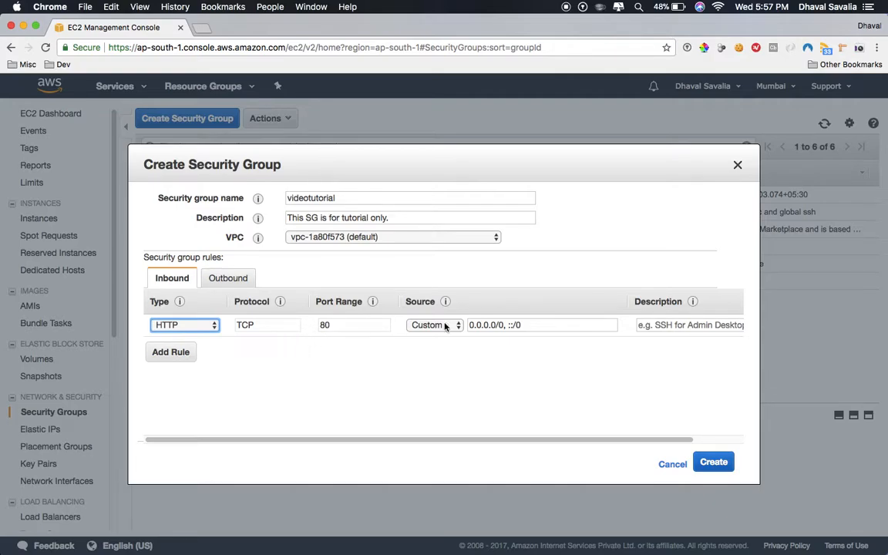
triple_click(479, 326)
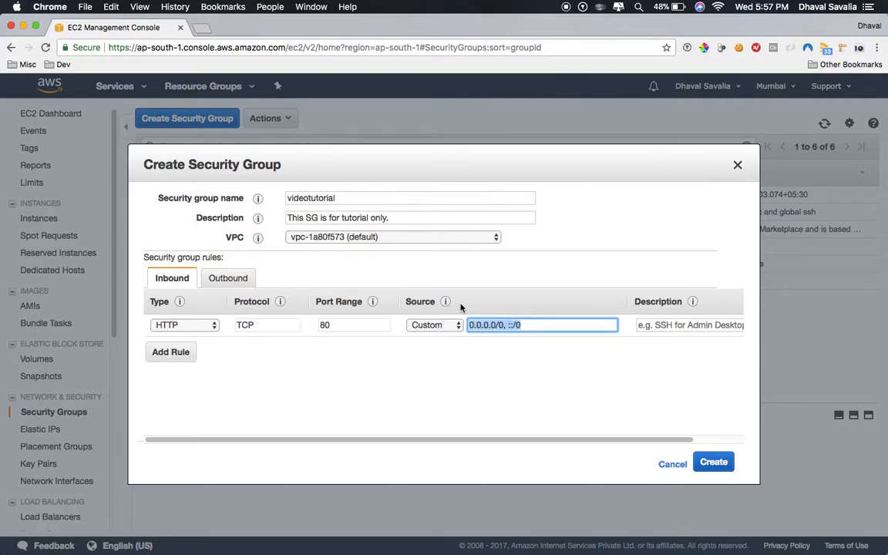
click(540, 331)
click(543, 347)
click(427, 322)
click(367, 333)
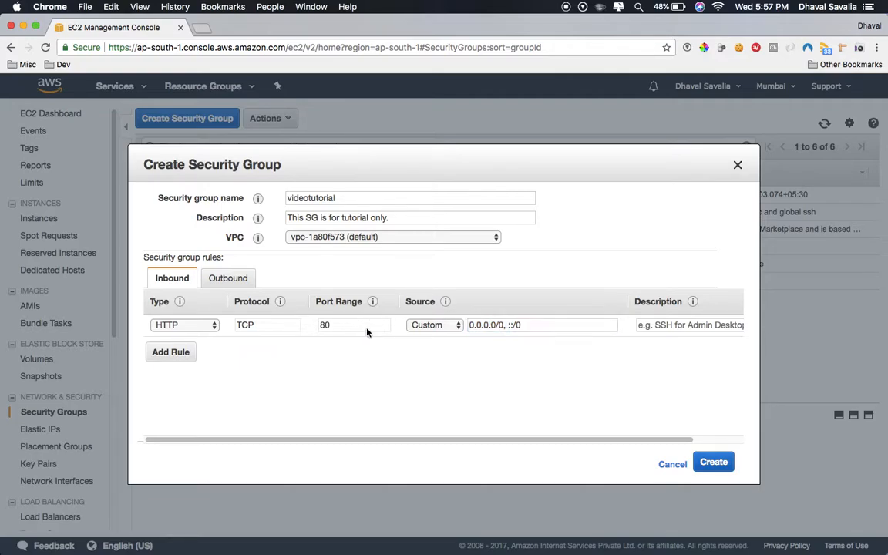
Step: Add a second inbound rule of type HTTPS, then add a third rule row
click(170, 351)
click(181, 346)
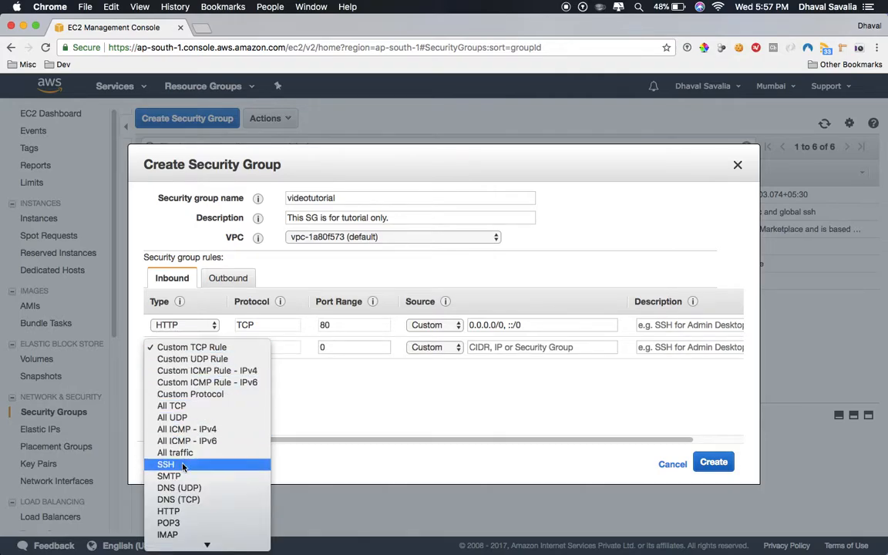
scroll(182, 490, down, 3)
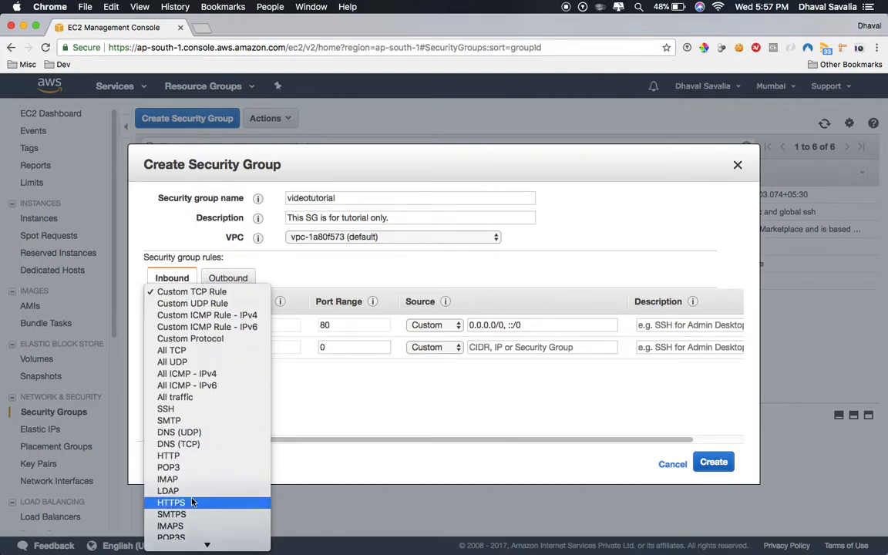
click(185, 500)
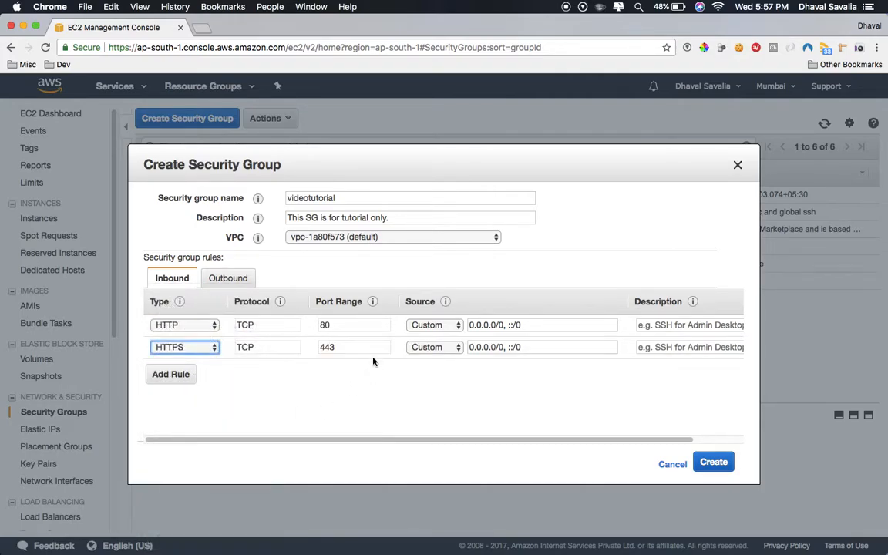
click(177, 374)
click(192, 371)
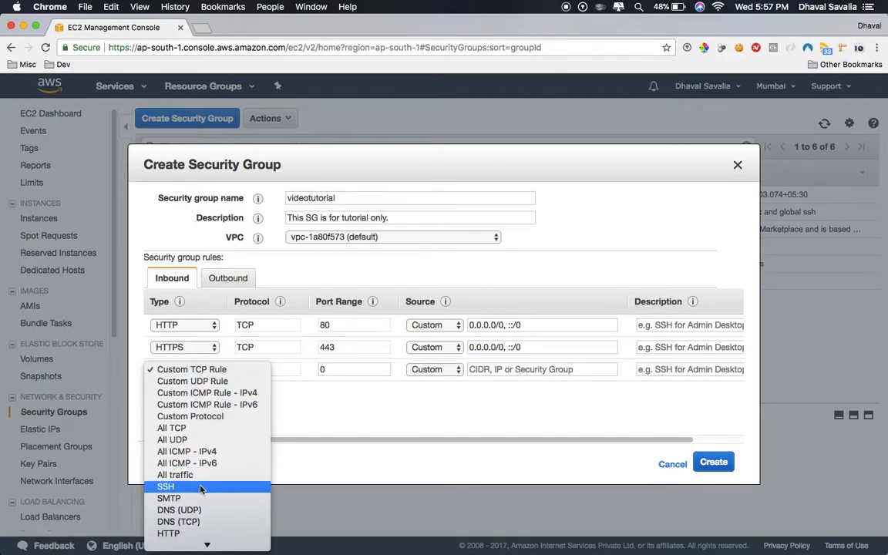
Step: Set the third rule to HTTP and select its port 80
scroll(195, 493, down, 1)
click(193, 523)
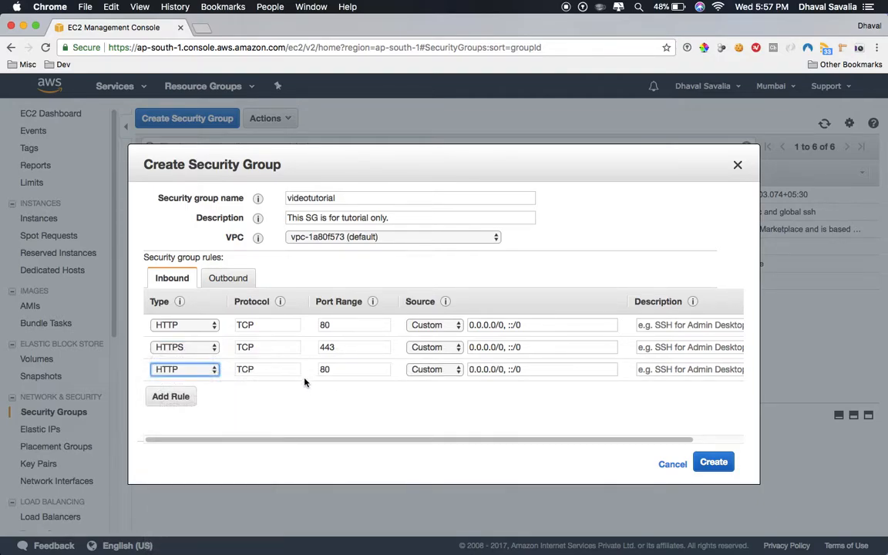
click(185, 369)
scroll(202, 405, down, 1)
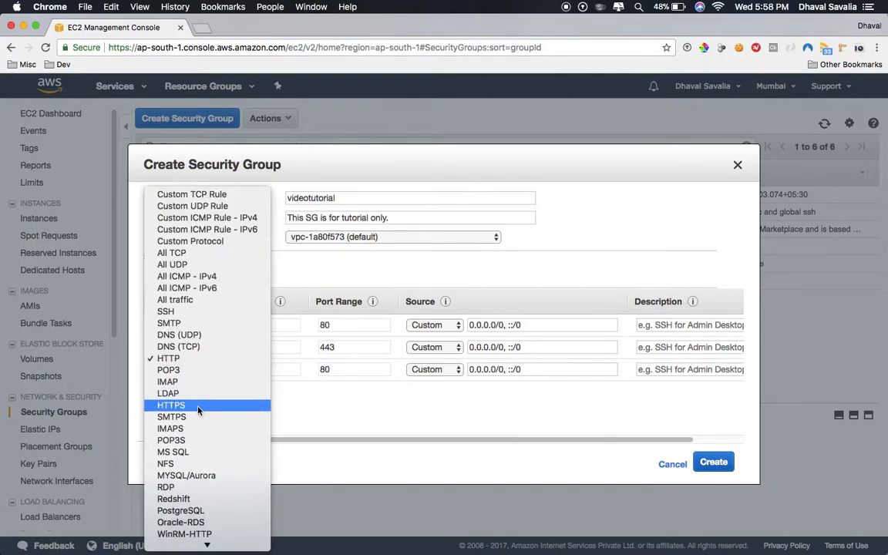
click(391, 373)
double_click(376, 376)
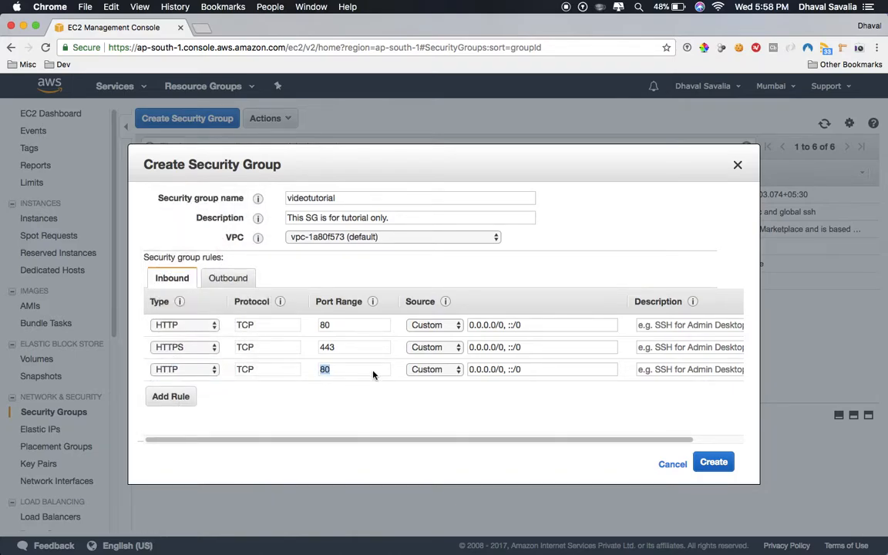
Step: Change the third rule to Custom TCP on port 8080 and add a fourth rule row
click(199, 369)
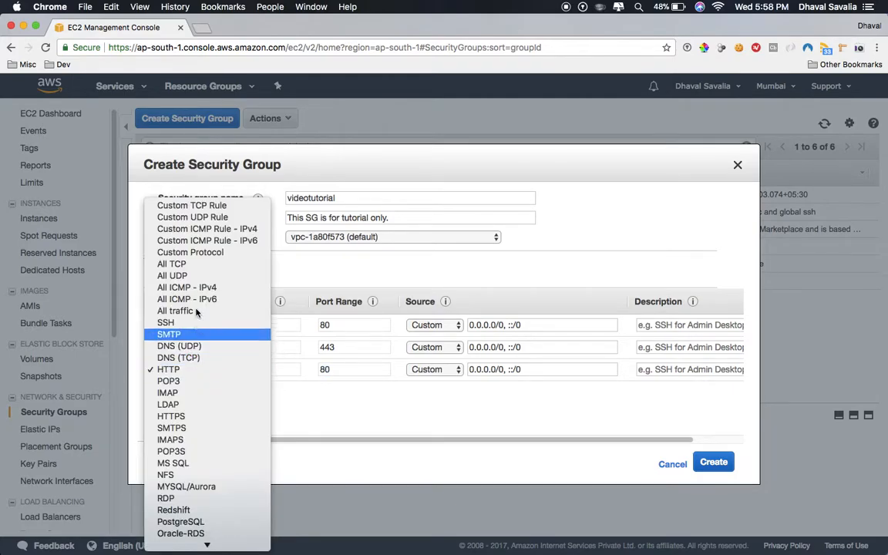
click(192, 205)
click(347, 369)
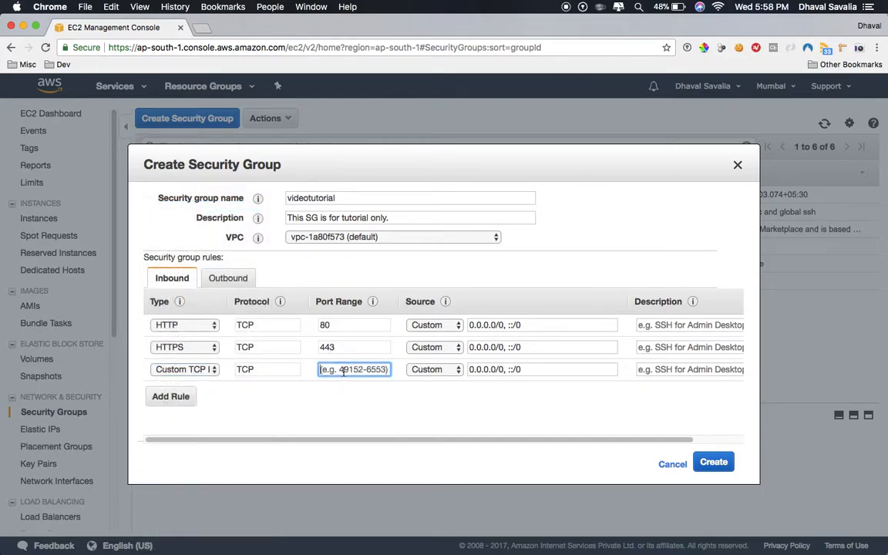
text(8080)
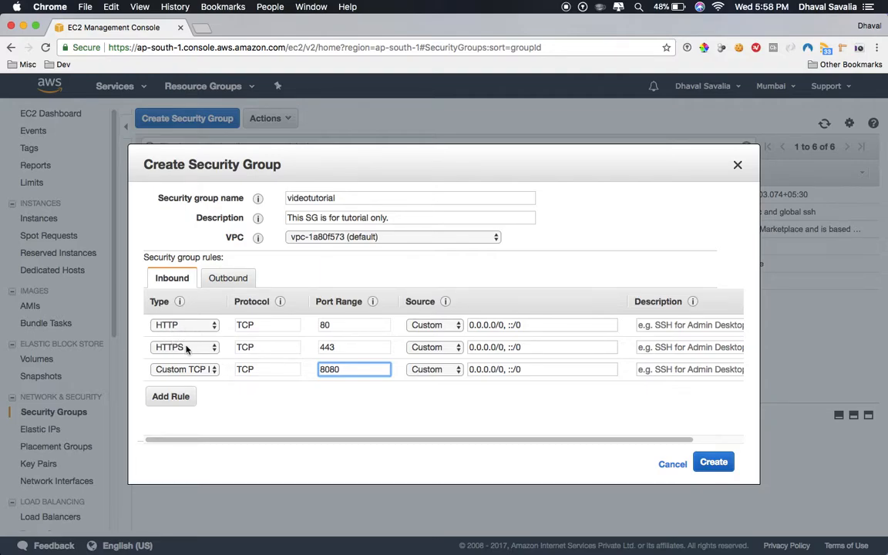
click(187, 371)
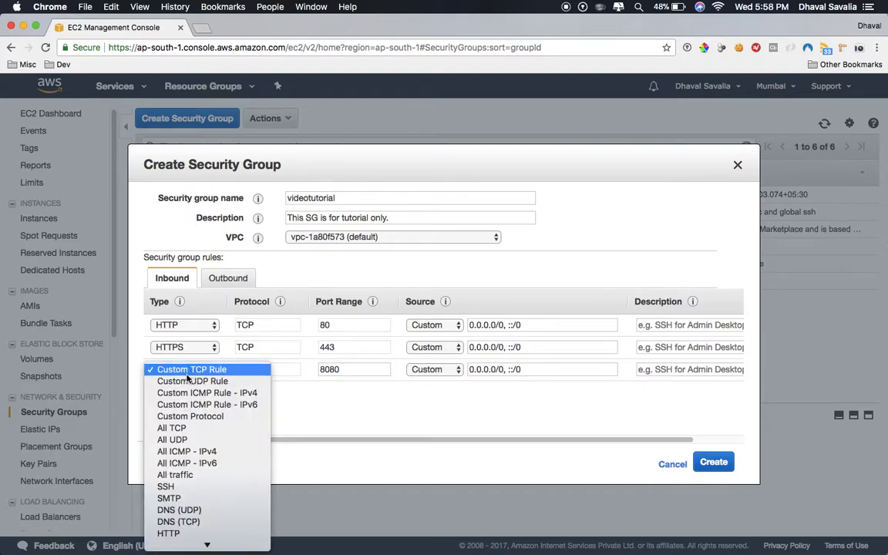
click(193, 370)
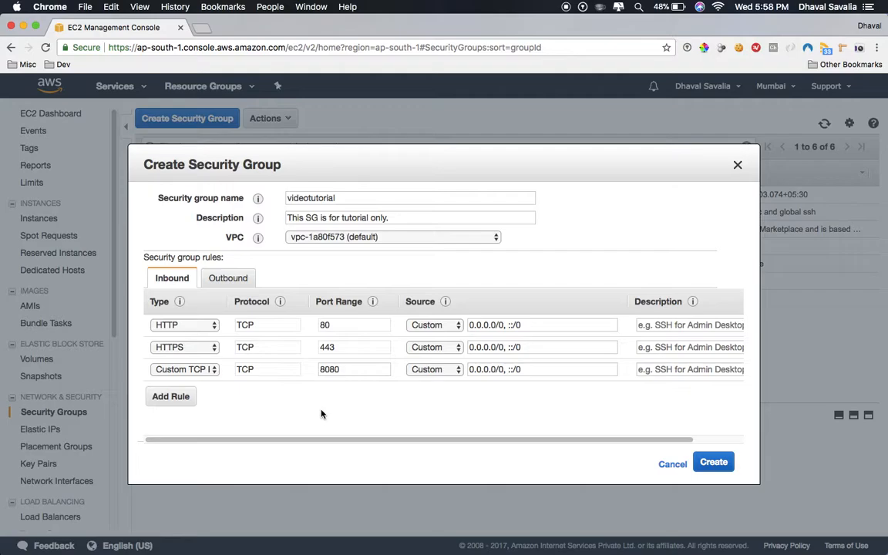
click(160, 402)
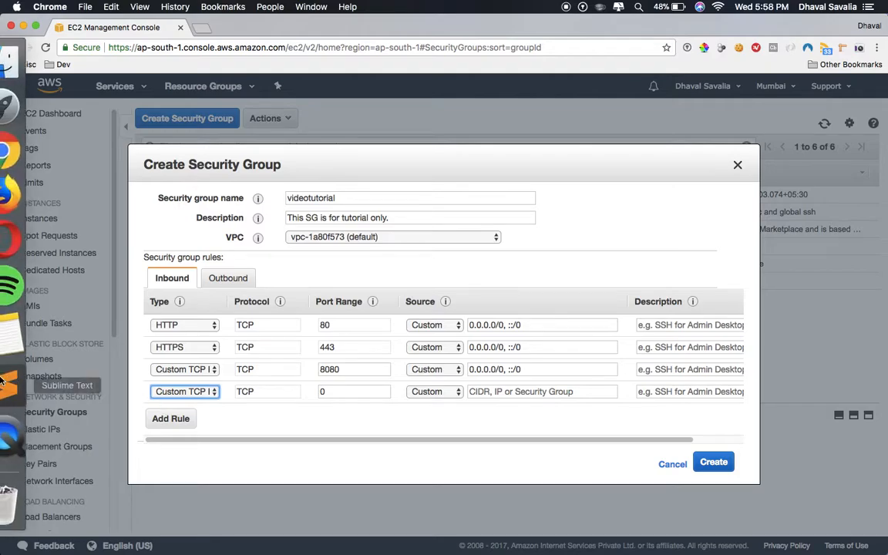
Step: Make the fourth inbound rule SSH on port 22, then check the outbound All traffic rule
click(204, 392)
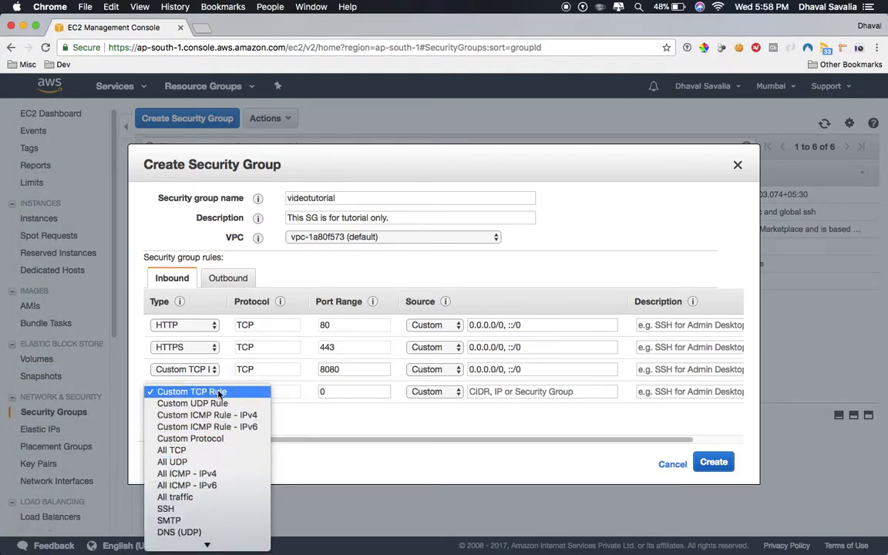
click(232, 508)
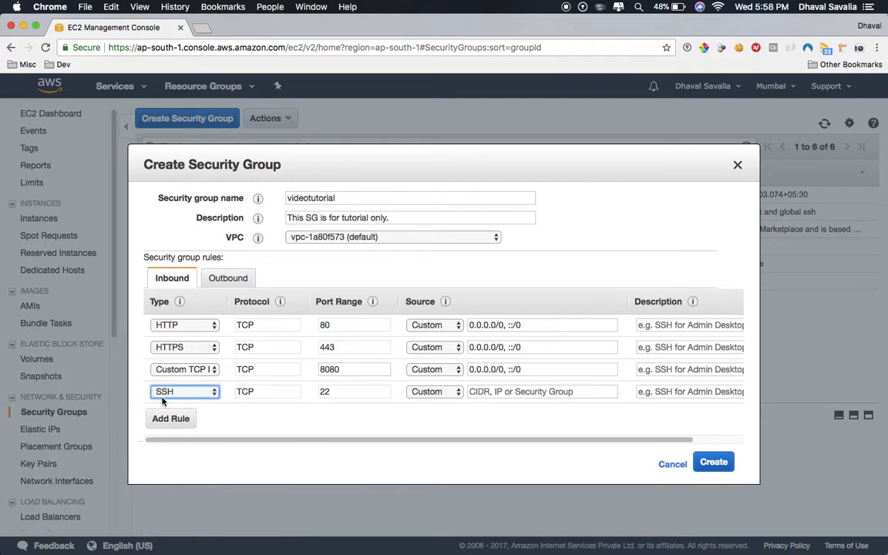
click(336, 392)
mouse_move(533, 440)
mouse_down()
mouse_move(710, 458)
mouse_move(521, 446)
mouse_up()
click(231, 282)
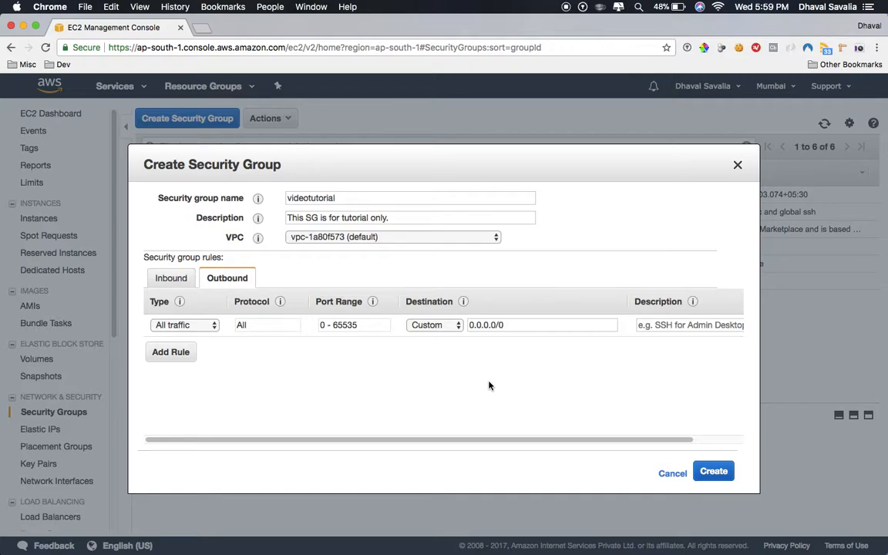
Step: After the failed creation attempt, re-enter port 8080 for the Custom TCP rule
click(711, 472)
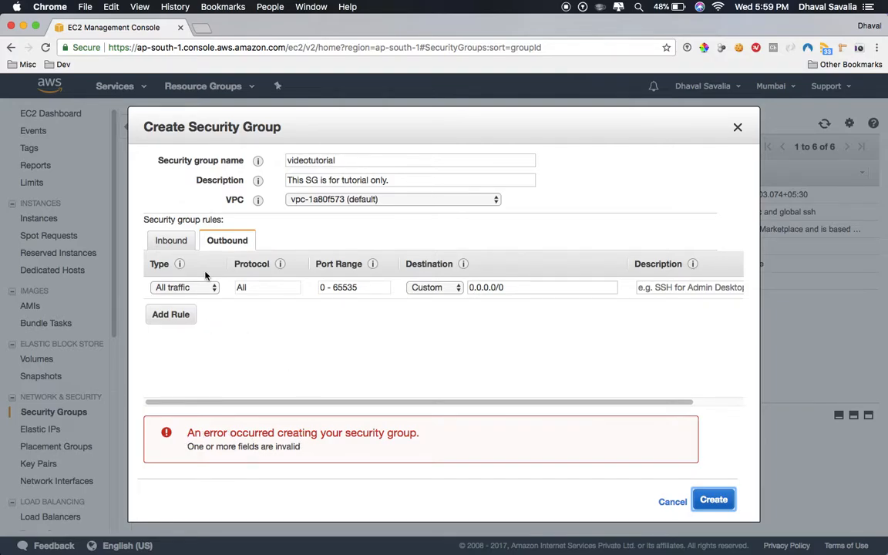
click(177, 245)
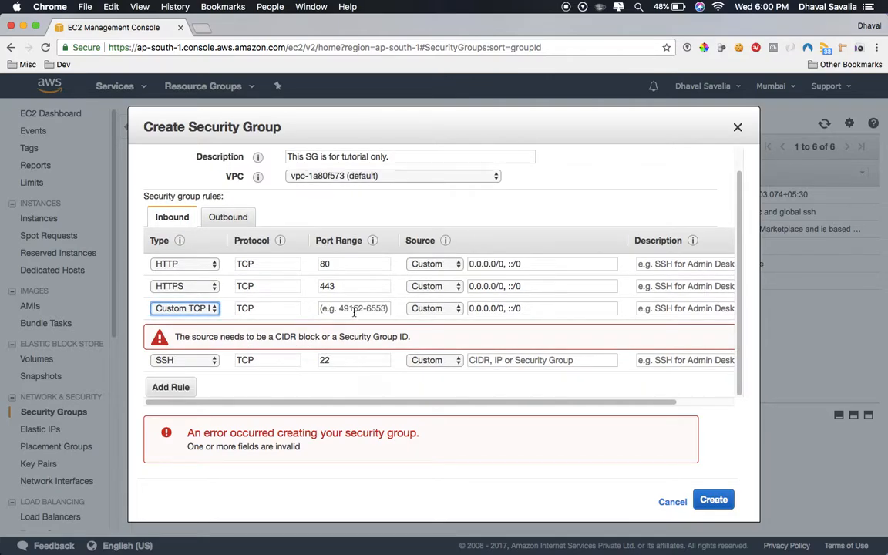
click(355, 311)
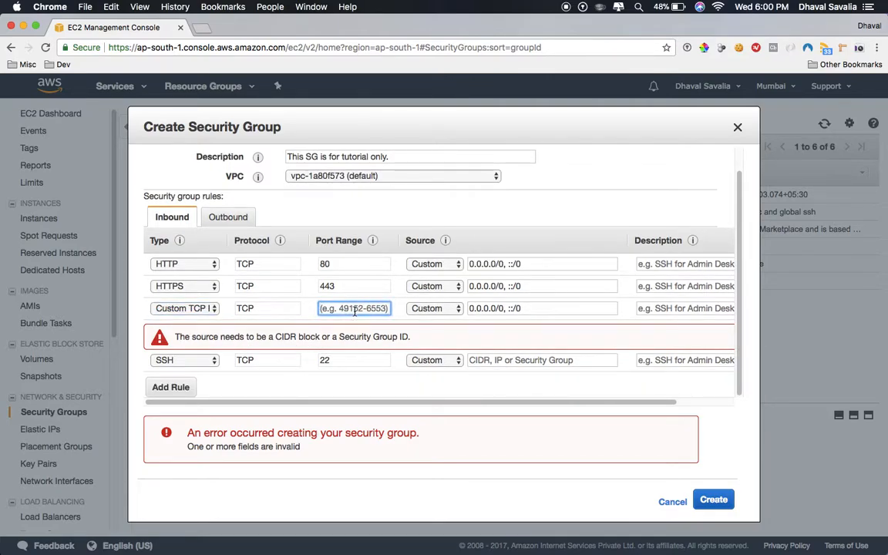
text(8080)
Step: Set the source of all four inbound rules to Anywhere and create the videotutorial group
click(440, 305)
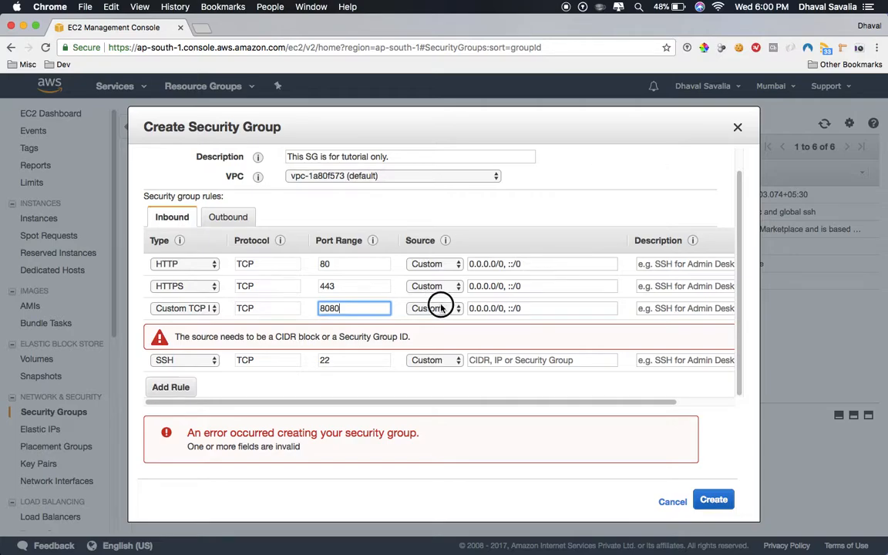
click(442, 318)
click(442, 289)
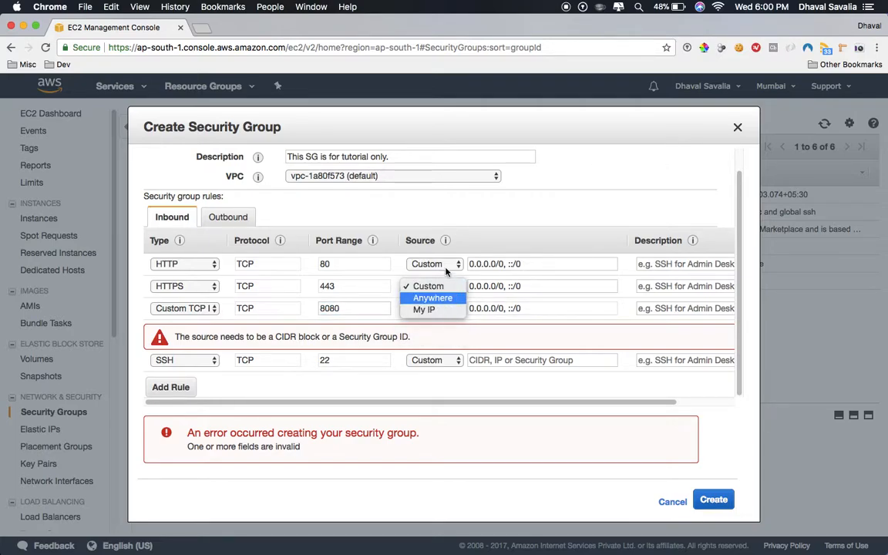
click(433, 298)
click(436, 263)
click(449, 279)
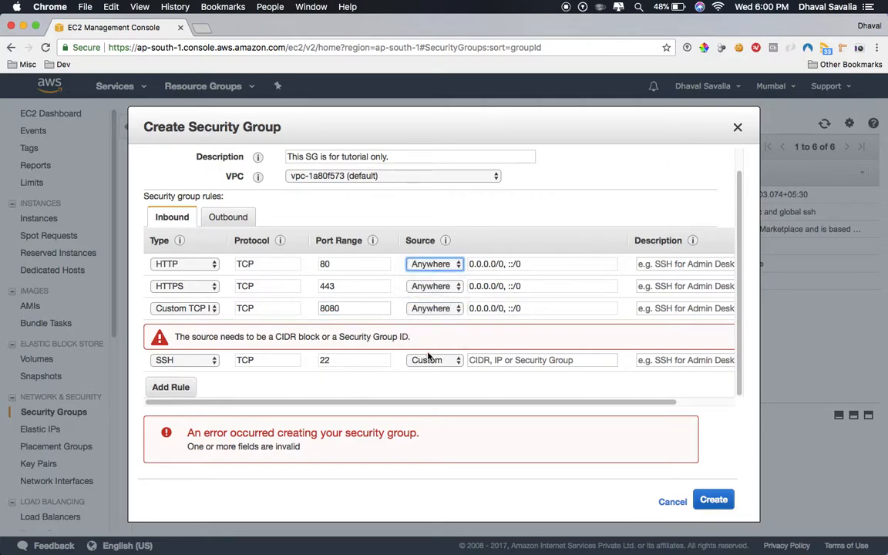
click(434, 360)
click(432, 372)
click(721, 500)
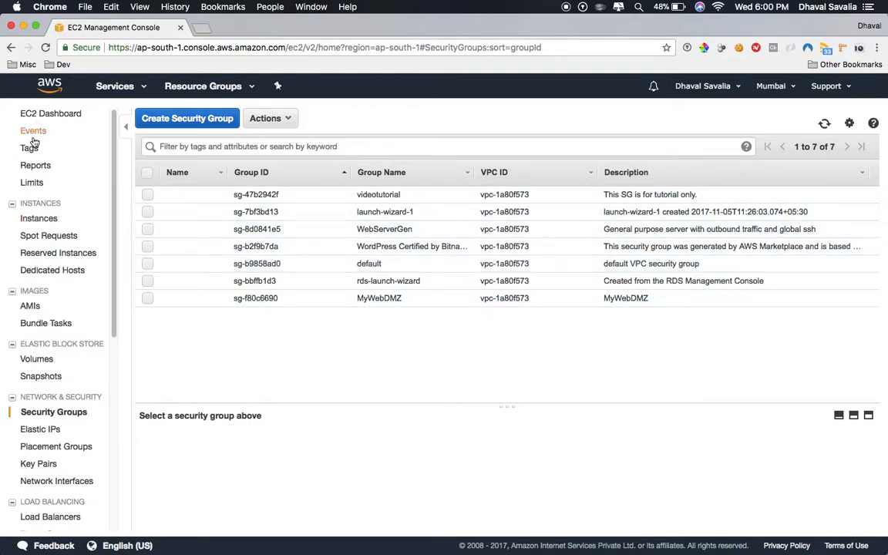
Step: Start launching an EC2 instance from the Amazon Linux AMI 2017.09.1 image
click(41, 218)
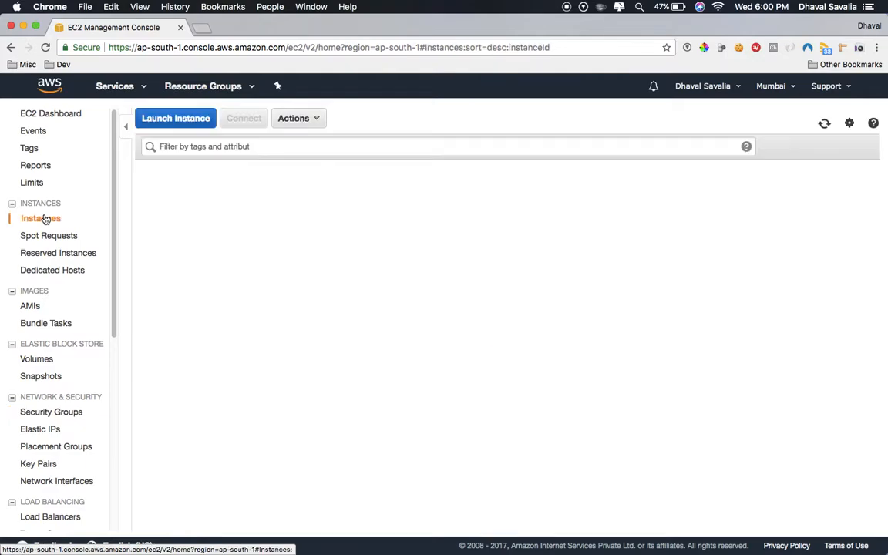
click(189, 120)
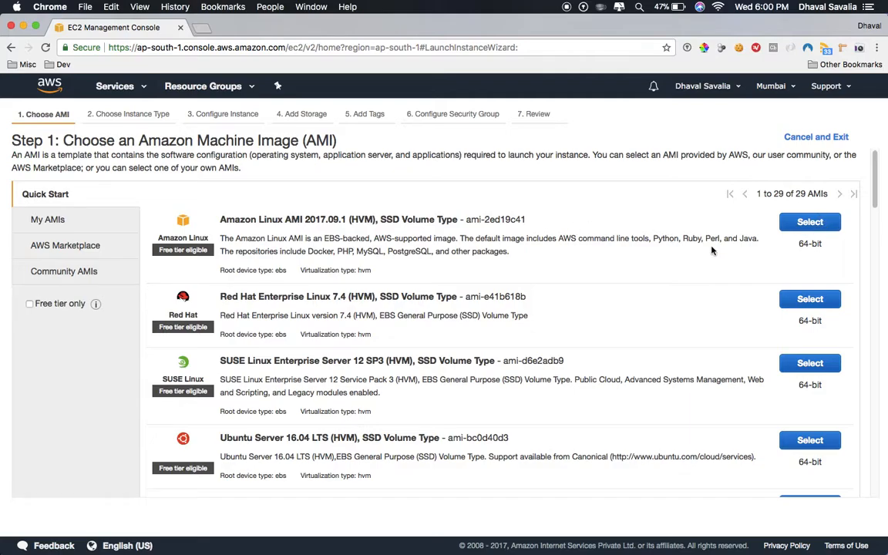
click(802, 225)
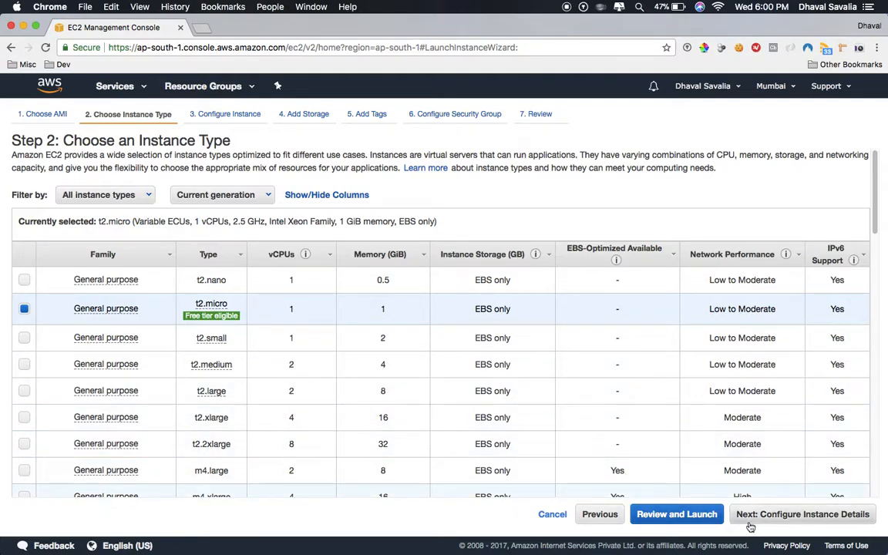
Step: Leave instance details at defaults, with IAM role None and empty user data, and go to storage
click(784, 522)
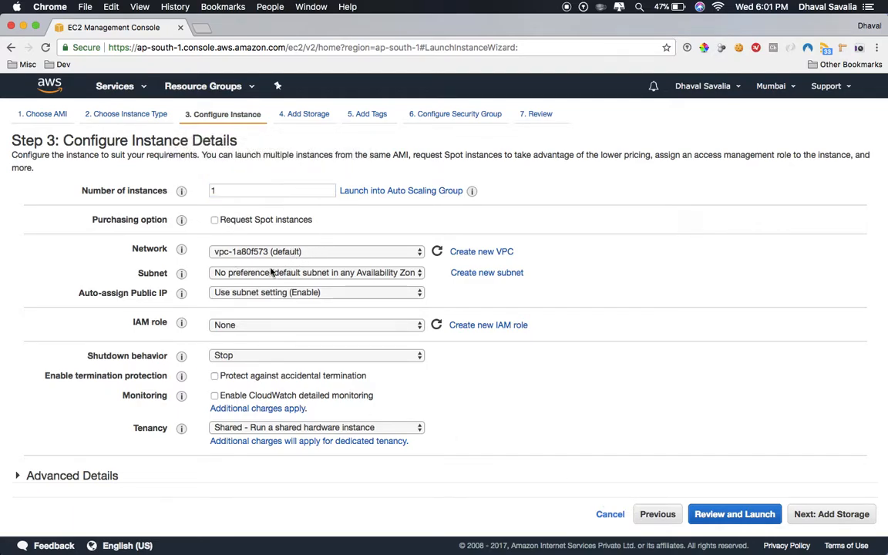
click(264, 324)
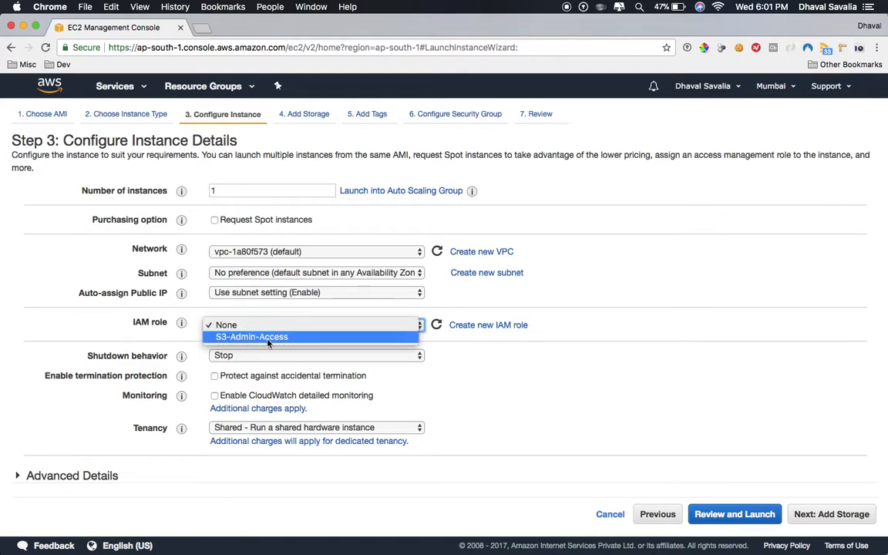
click(495, 341)
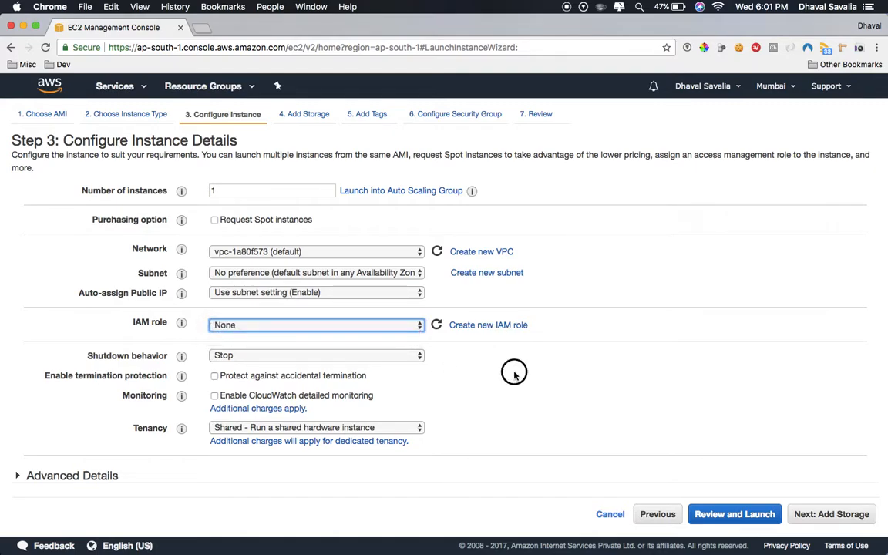
drag(511, 371, 201, 377)
drag(612, 385, 432, 398)
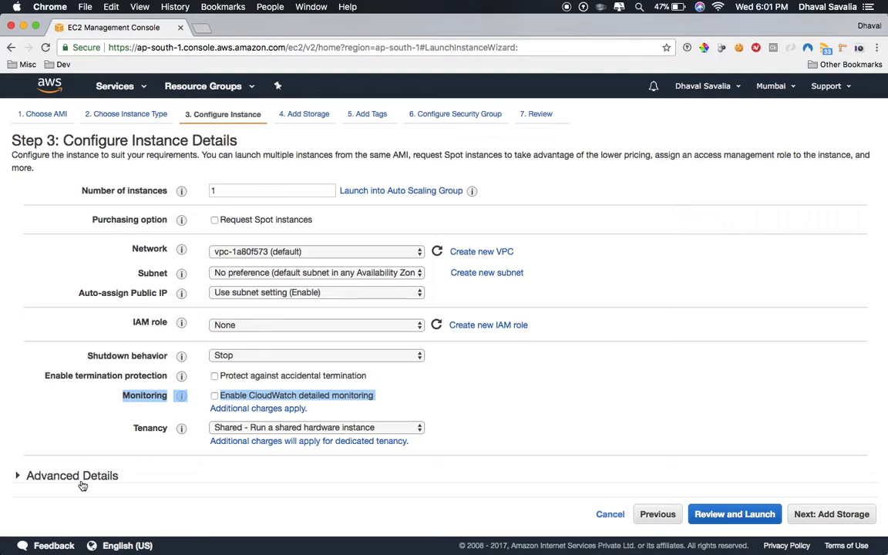
click(72, 475)
scroll(156, 391, down, 2)
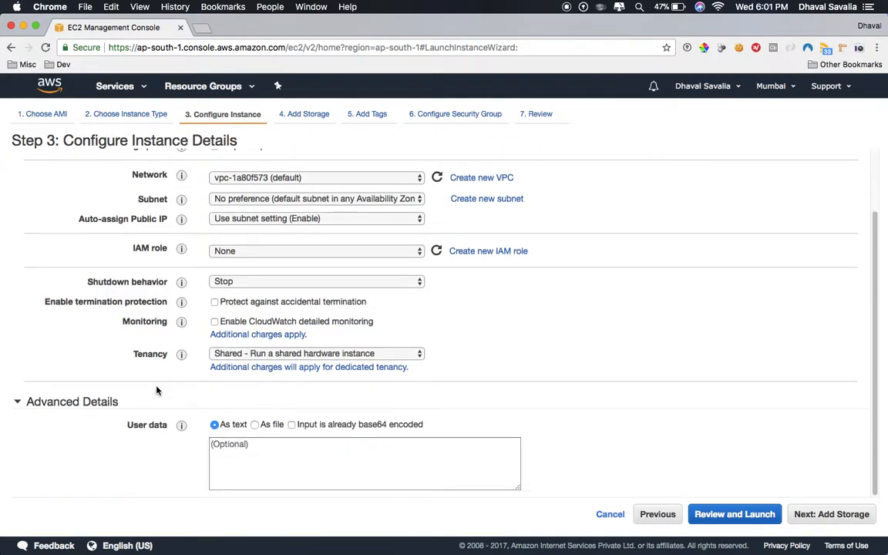
click(257, 457)
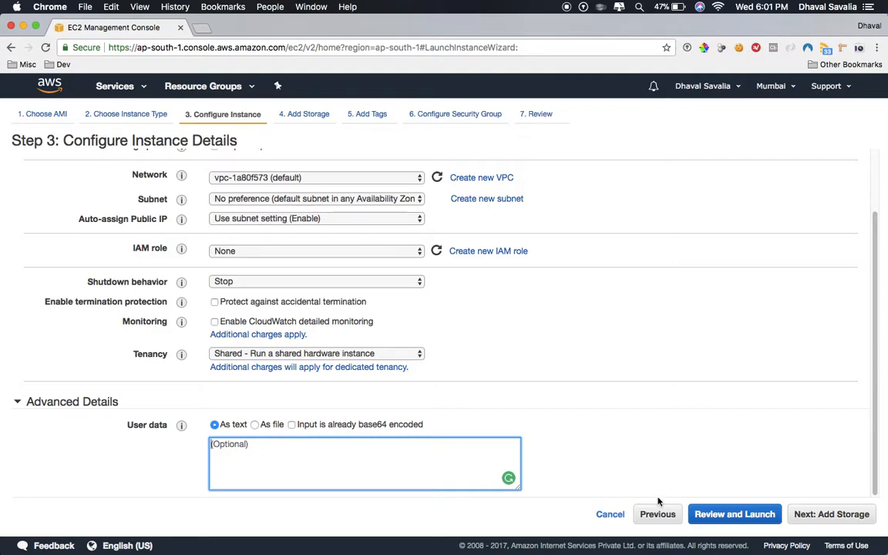
click(249, 449)
click(830, 514)
Step: Change the root volume size from 8 to 30 GiB
click(290, 249)
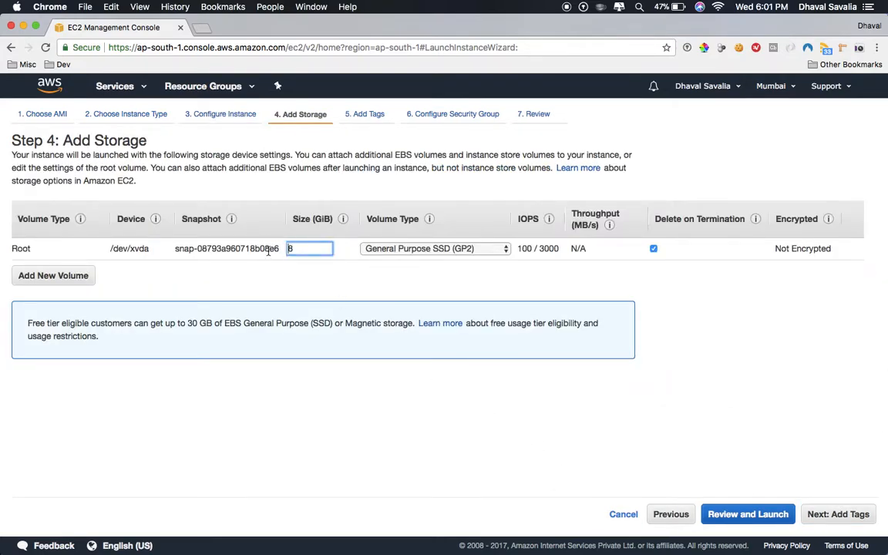
double_click(289, 248)
text(30)
click(358, 279)
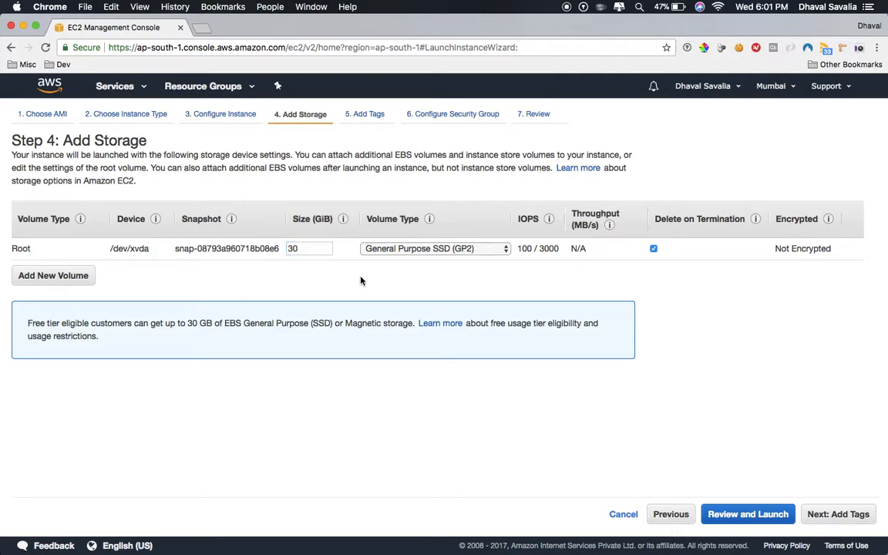
Step: Tag the instance Name = 'Video Tutorial VPS' and choose to use an existing security group
click(836, 514)
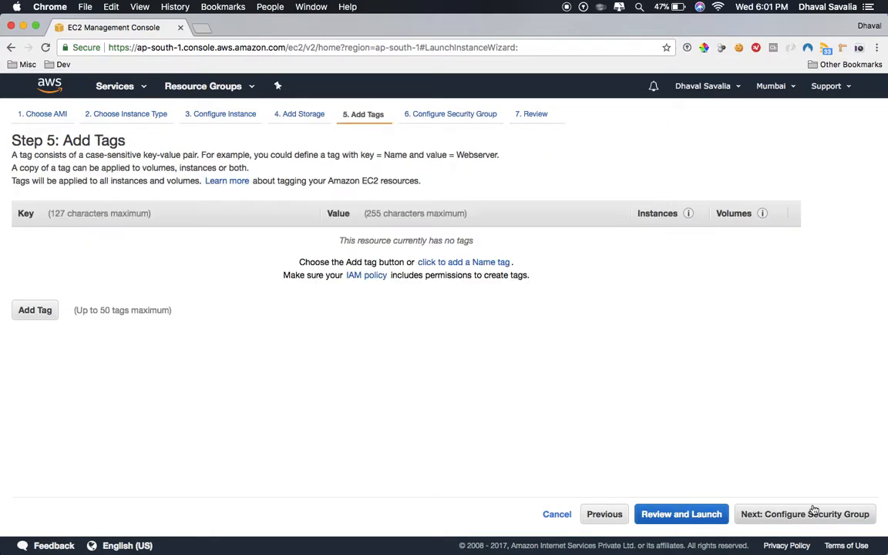
click(35, 309)
text(Name)
key(Tab)
text(Vi)
key(BackSpace)
key(BackSpace)
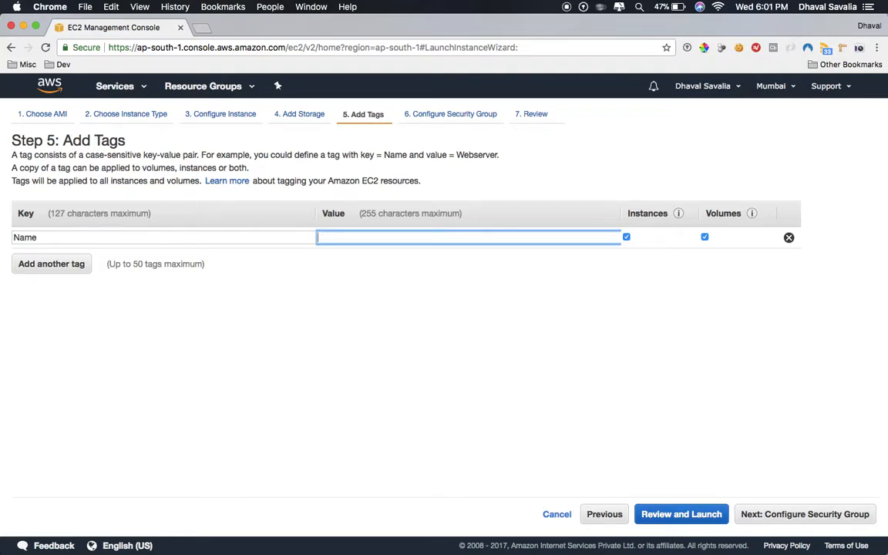
text(Video Tutorial VPS)
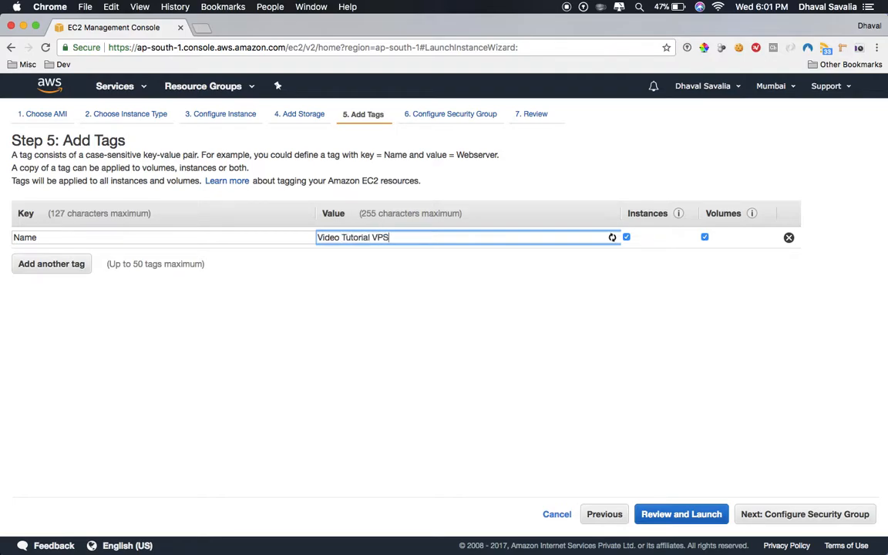
click(804, 513)
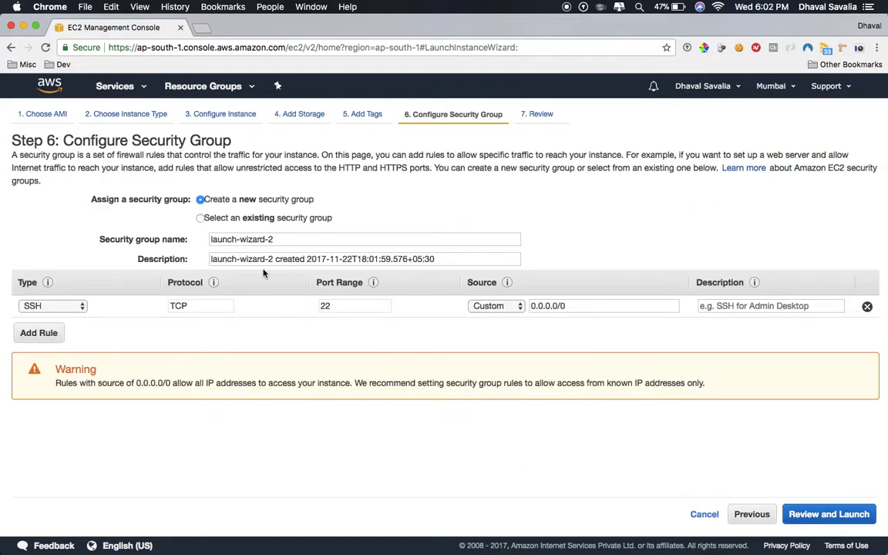
click(234, 218)
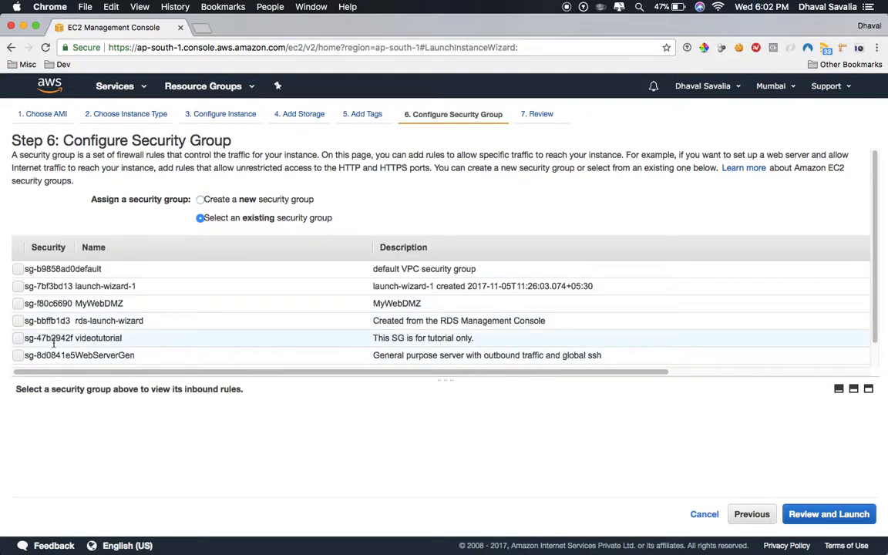
Step: Tick the videotutorial security group and look over the Step 7 launch review page
click(18, 338)
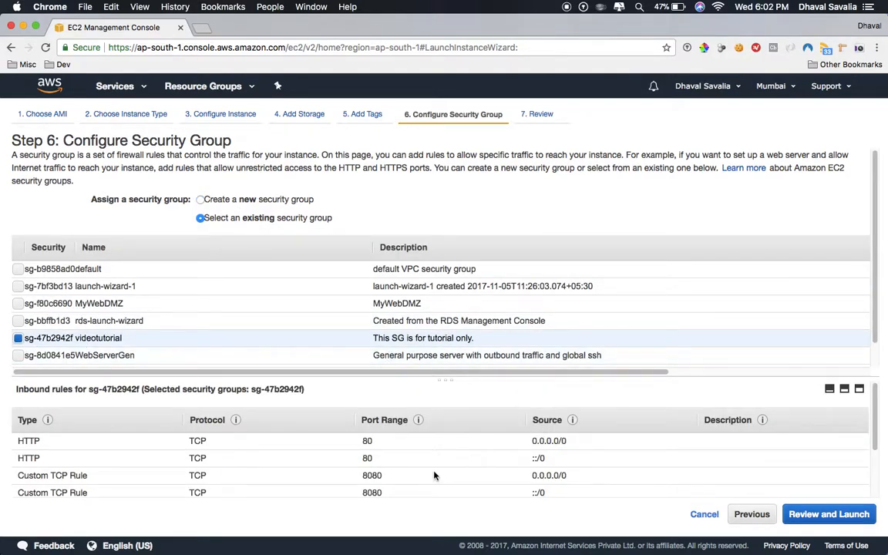
scroll(372, 462, down, 3)
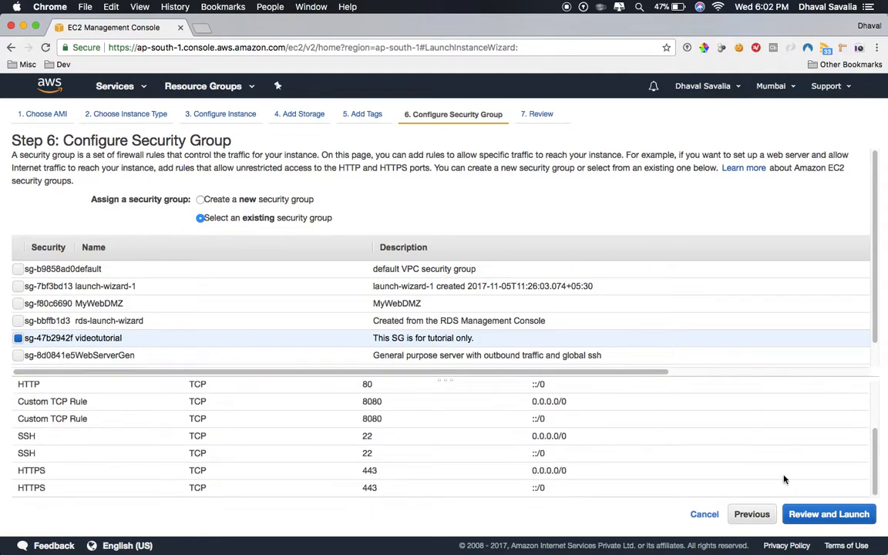
click(802, 511)
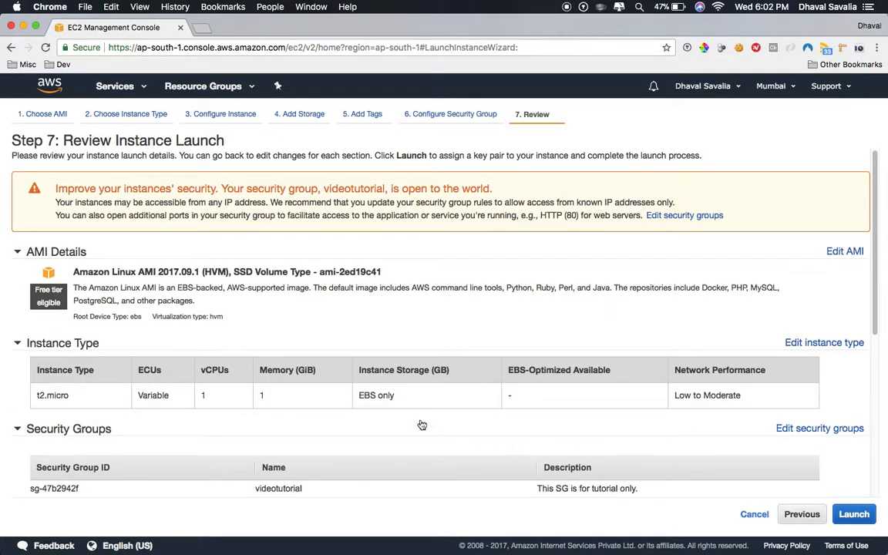
scroll(279, 360, down, 3)
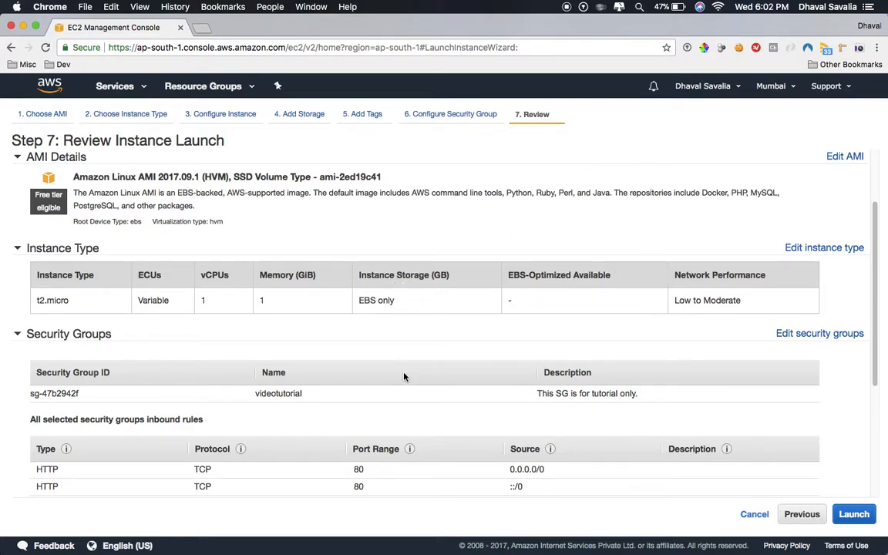
scroll(327, 396, down, 6)
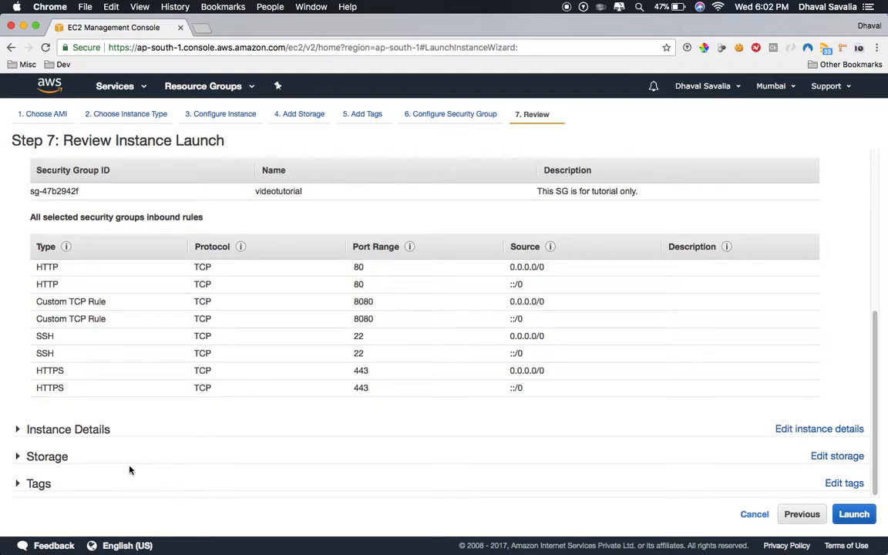
click(89, 429)
click(90, 429)
Step: Choose to create a new key pair named videotutorial for the instance launch
click(853, 513)
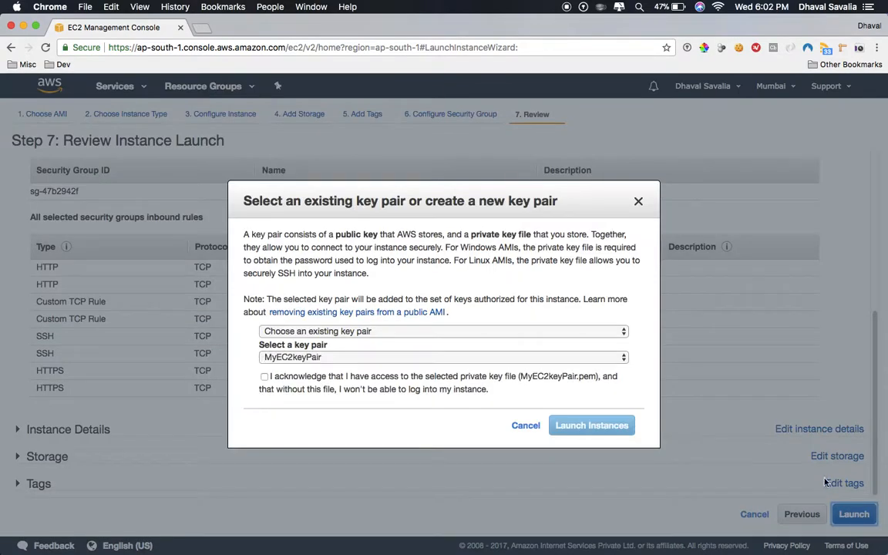
click(329, 333)
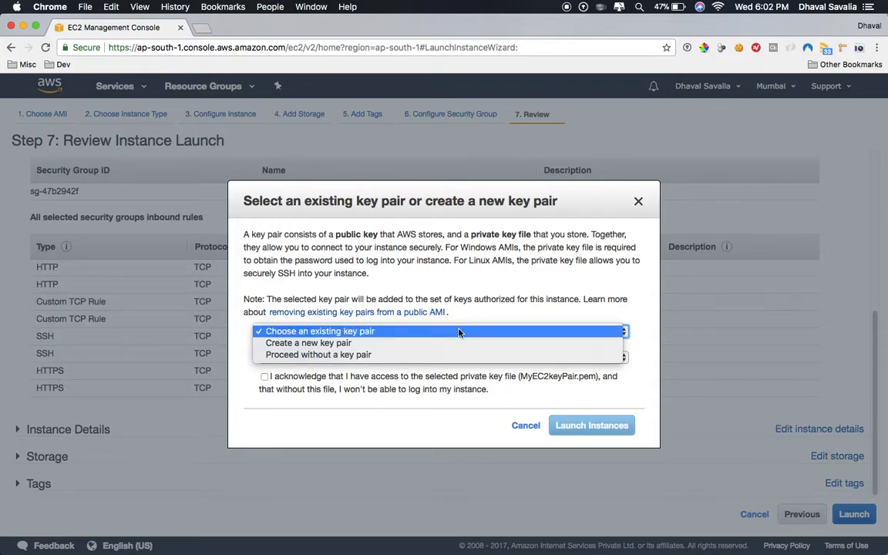
click(291, 344)
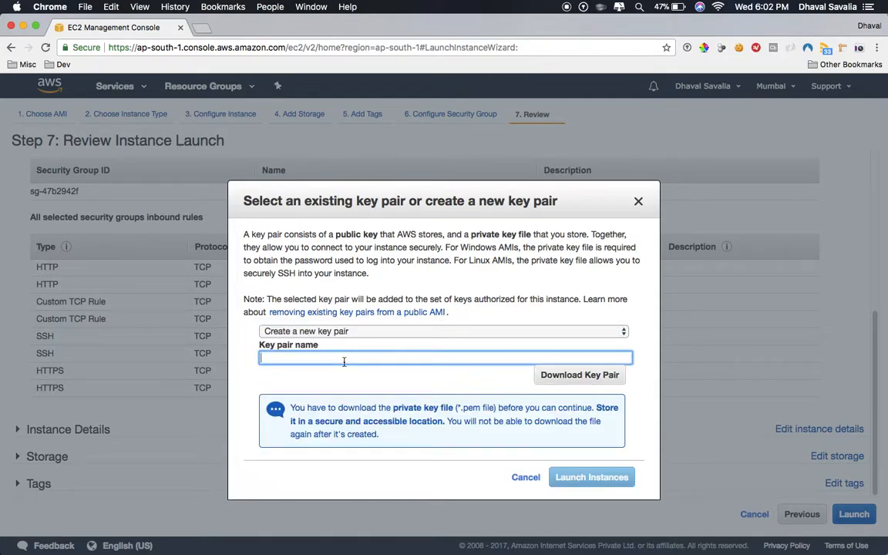
text(videotutorial)
Step: Save videotutorial.pem into the Dev/AWS/EC2/SSH folder and launch the instance
click(609, 381)
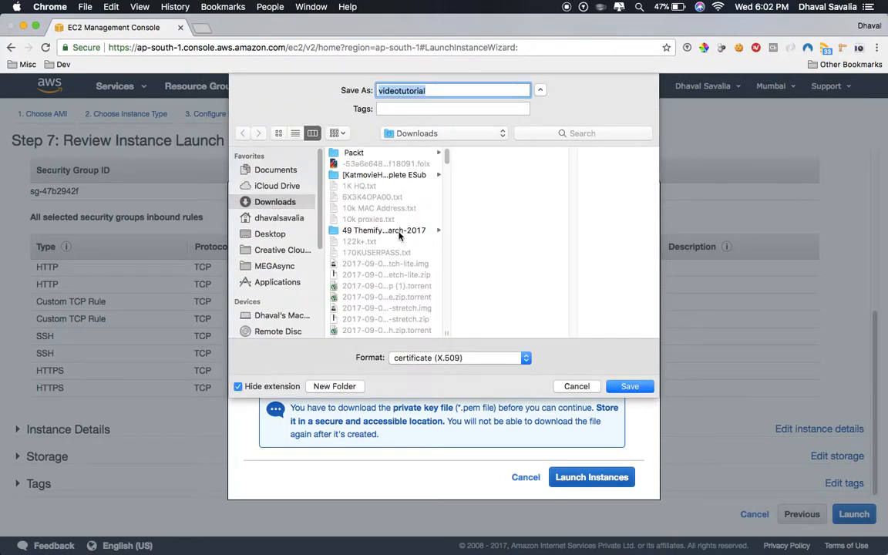
click(293, 218)
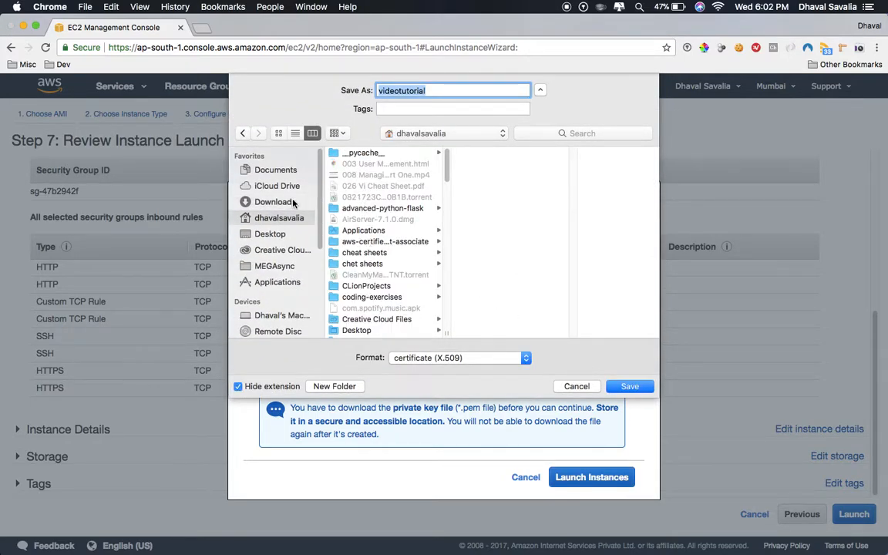
scroll(339, 247, down, 3)
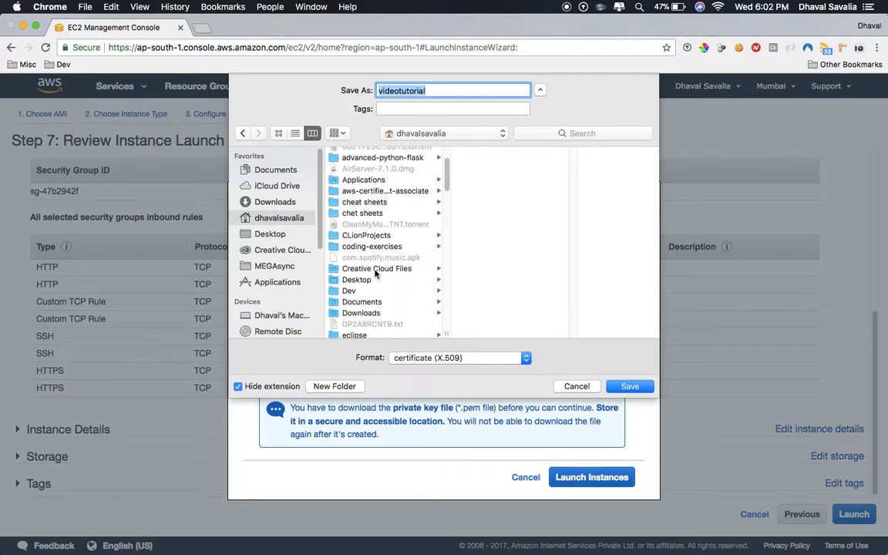
click(348, 291)
click(500, 174)
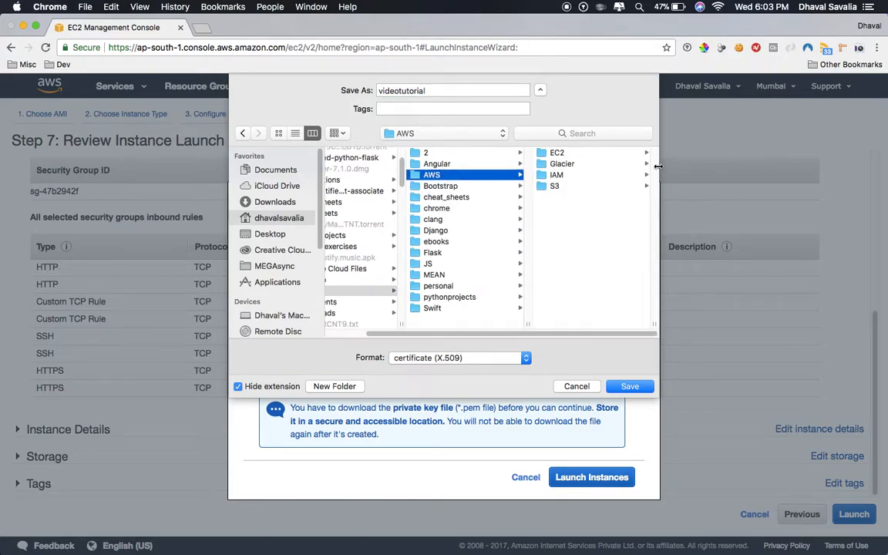
click(558, 153)
click(573, 155)
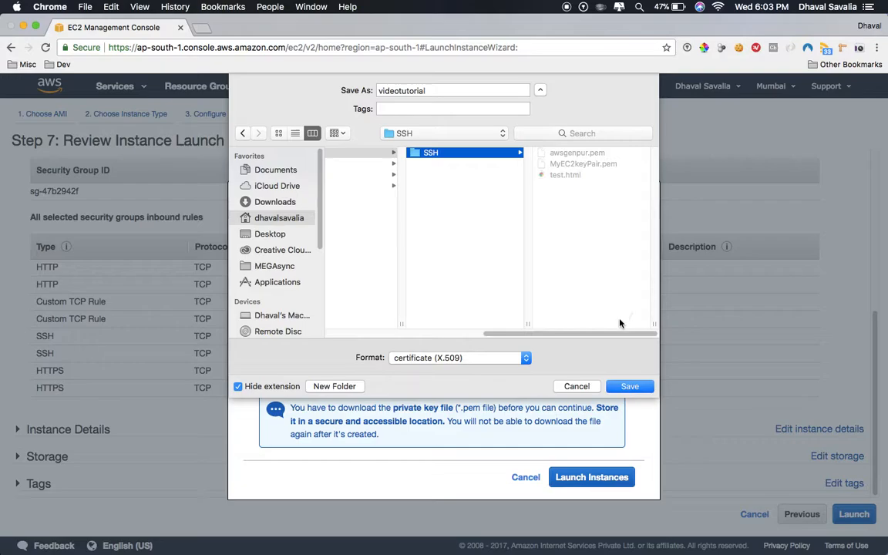
click(630, 387)
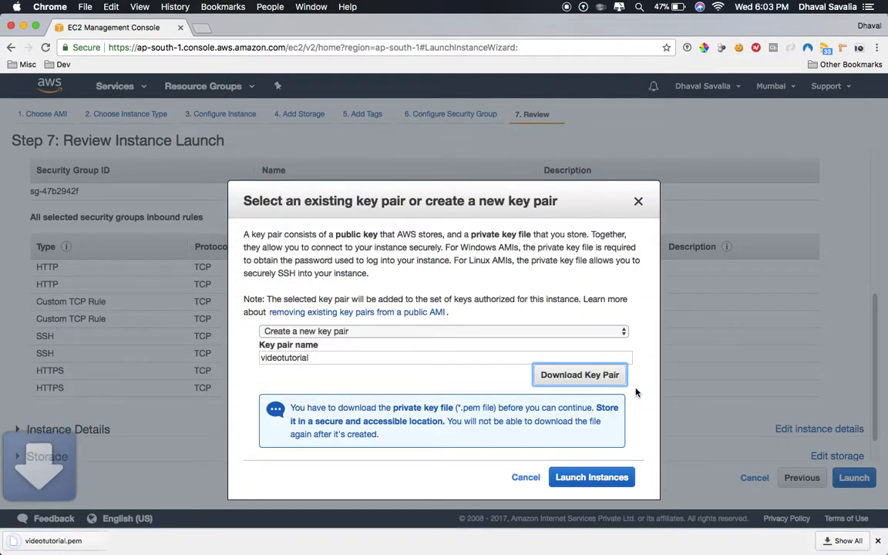
click(595, 477)
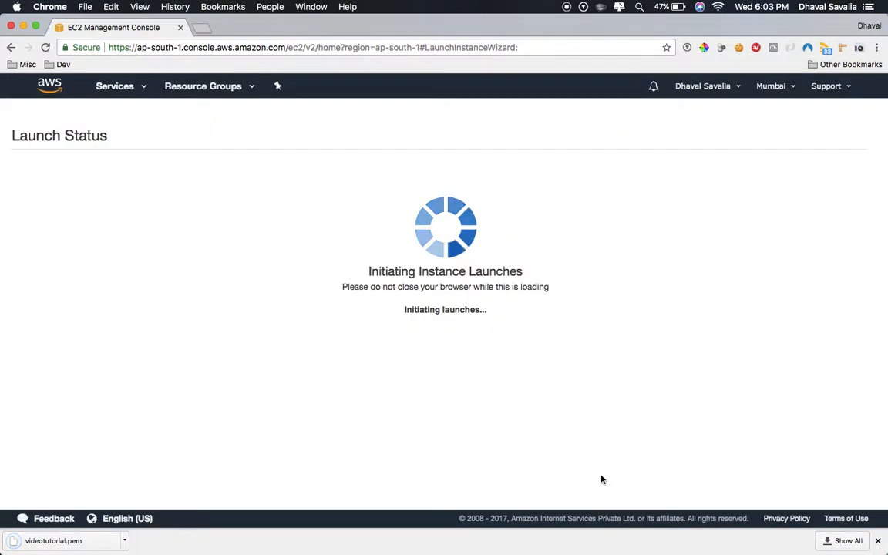
Step: Go to the EC2 instances list, then open Terminal full screen via Spotlight
scroll(444, 241, down, 1)
scroll(616, 347, up, 1)
scroll(771, 431, down, 1)
click(819, 482)
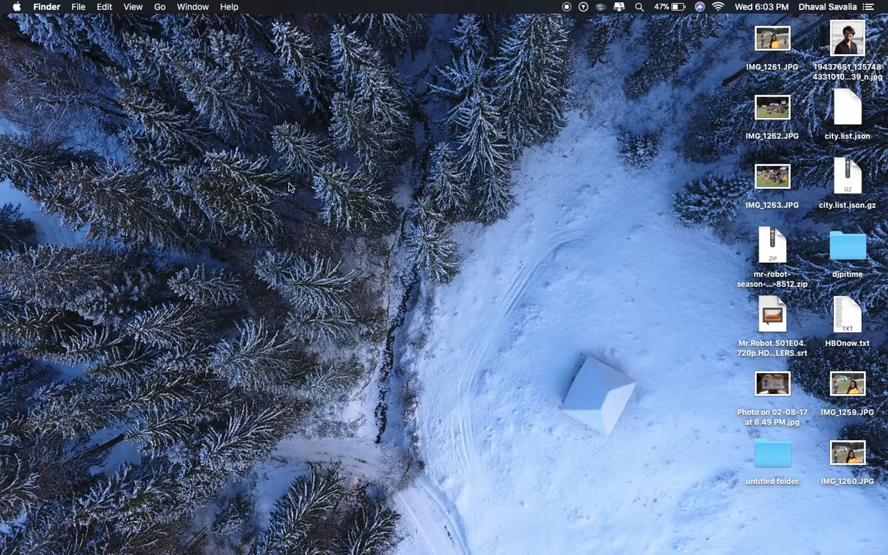
key(super+space)
text(ter)
key(Return)
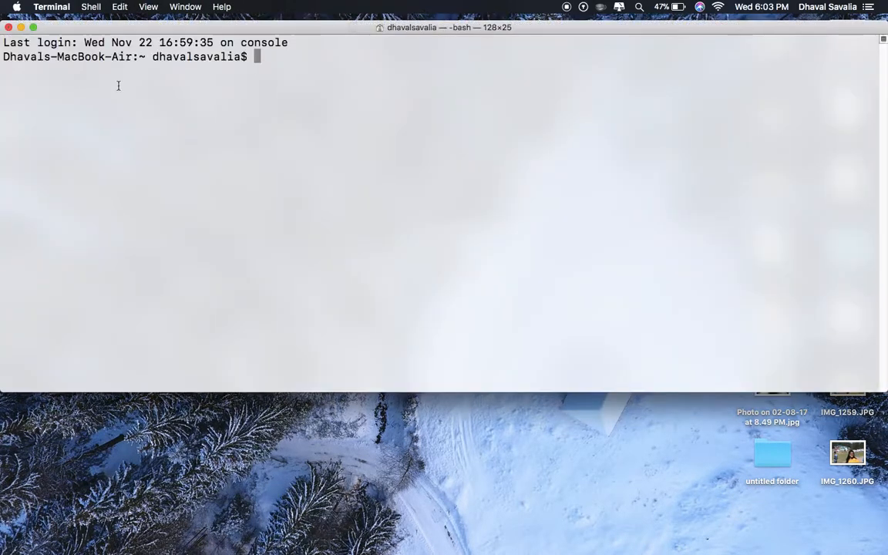
click(33, 27)
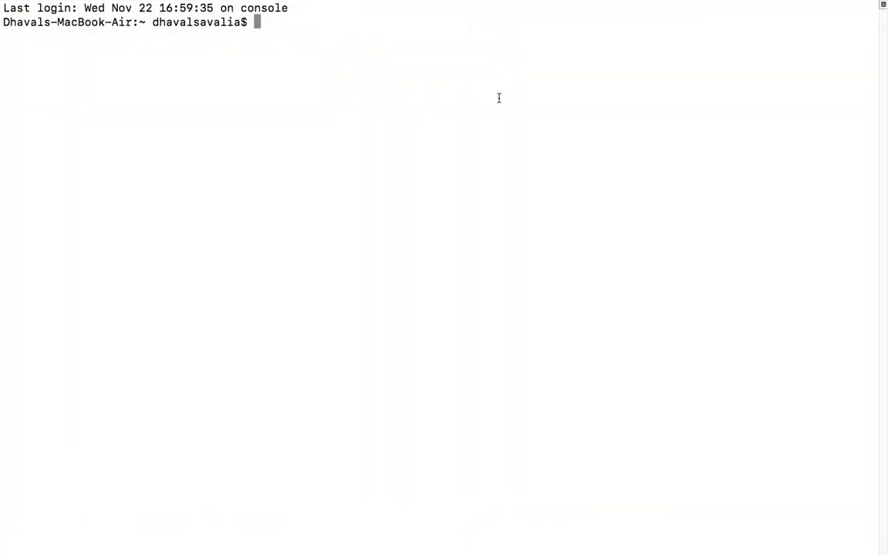
Step: Change to the dev/aws/ec2/ssh folder and list its files
text(cd dev/aws/ec)
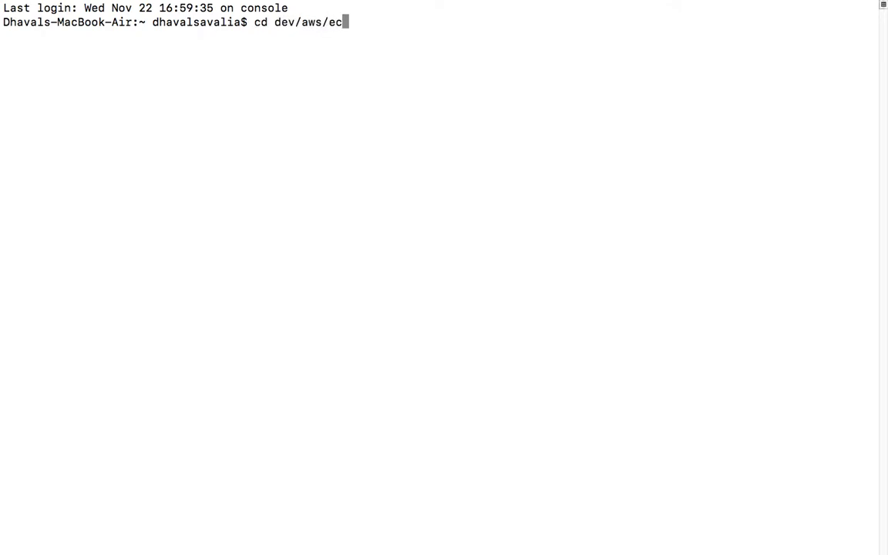
text(2/ssh)
key(Return)
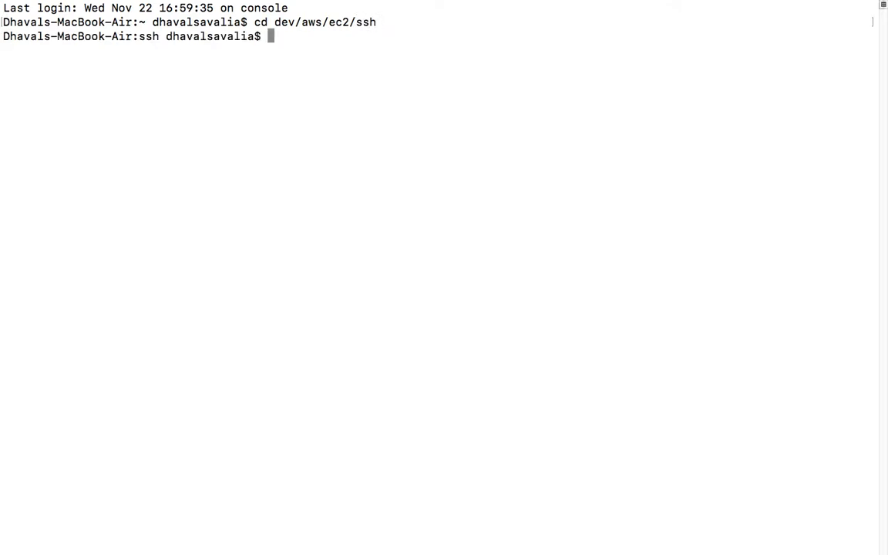
text(ls)
key(Return)
Step: Restrict videotutorial.pem to 600 permissions with chmod
drag(437, 47, 491, 51)
key(super+c)
click(626, 47)
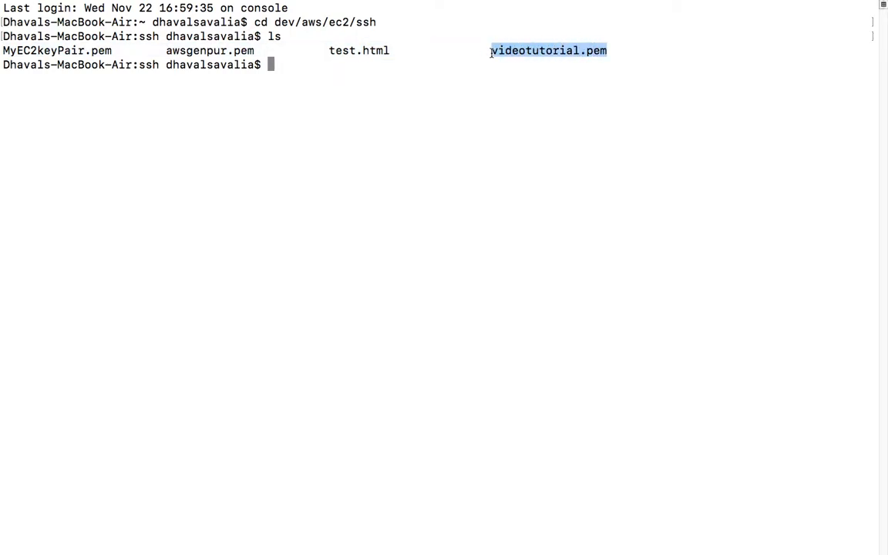
click(499, 114)
text(chm)
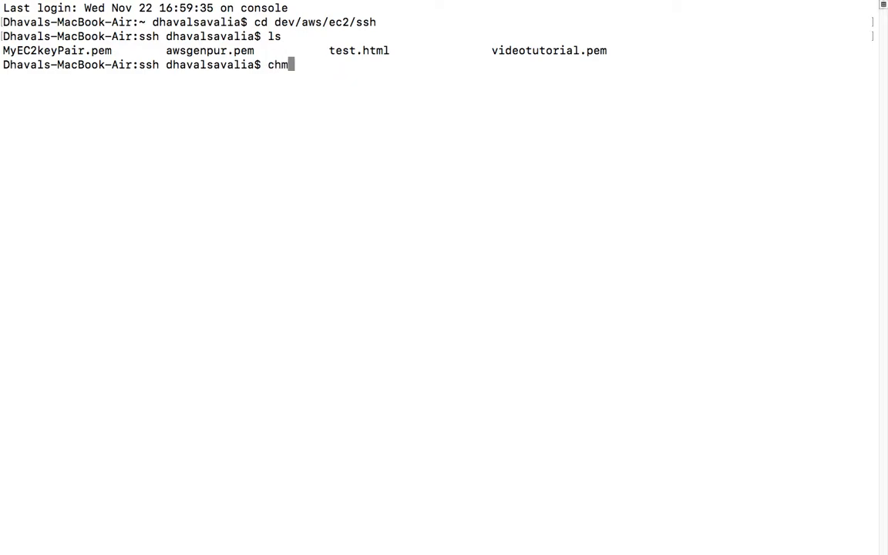
text(od 600)
key(super+v)
key(Return)
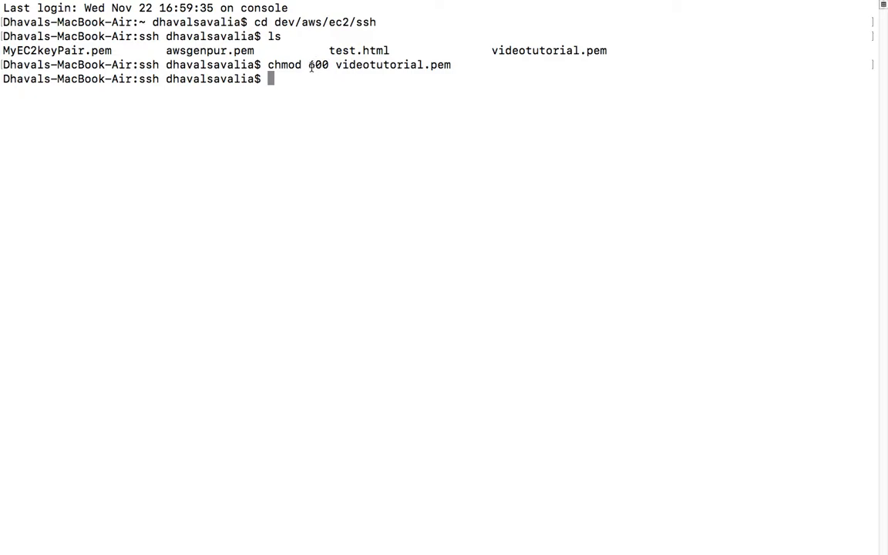
drag(330, 64, 304, 65)
click(469, 66)
Step: Copy Video Tutorial VPS's public IP 13.126.238.244 from the console, then return to Terminal
key(ctrl+Left)
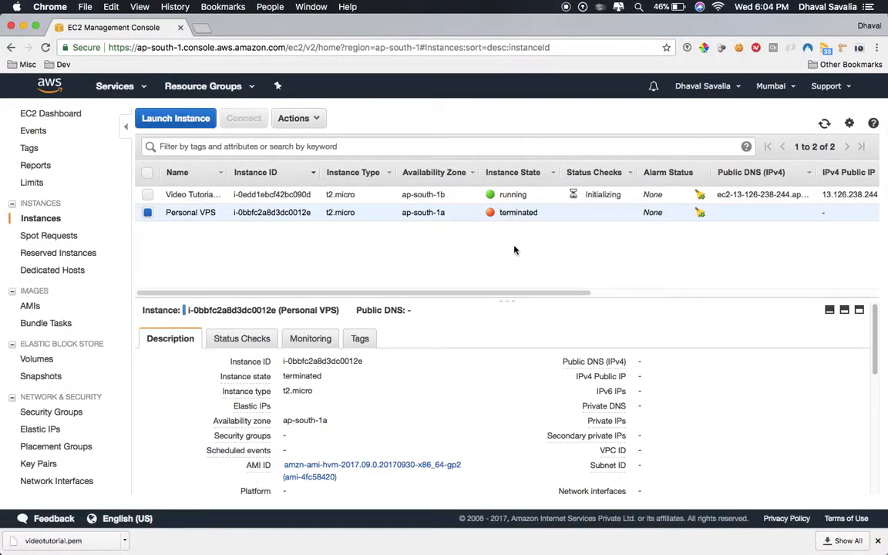
click(518, 194)
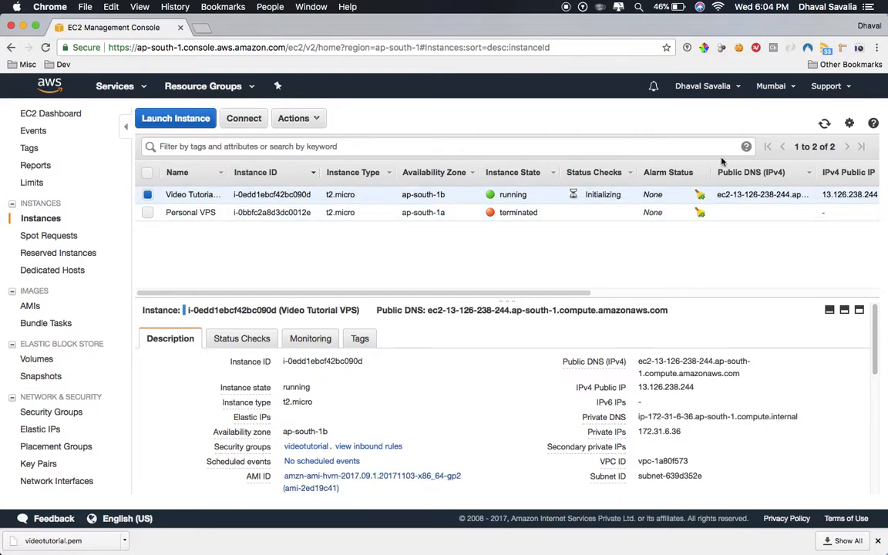
drag(821, 195, 876, 194)
click(730, 195)
drag(732, 195, 675, 194)
key(super+c)
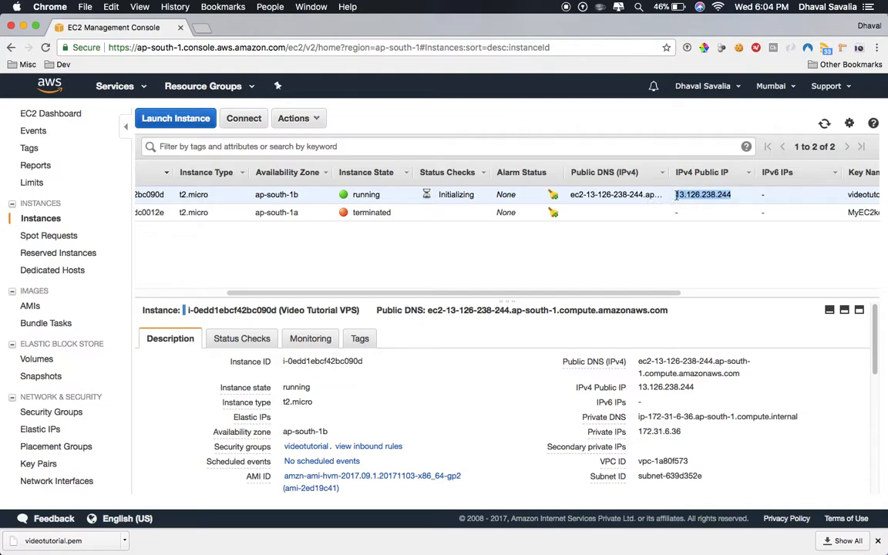
click(725, 240)
key(ctrl+Right)
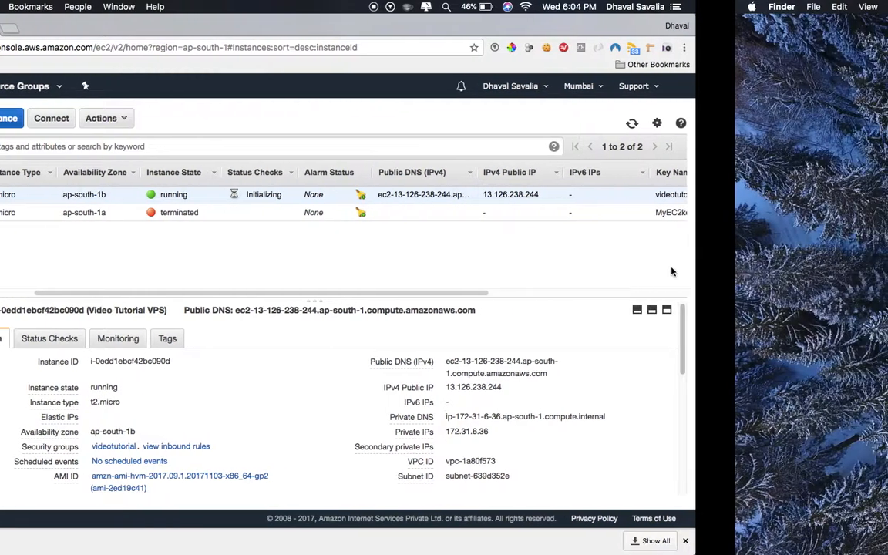
scroll(596, 269, left, 4)
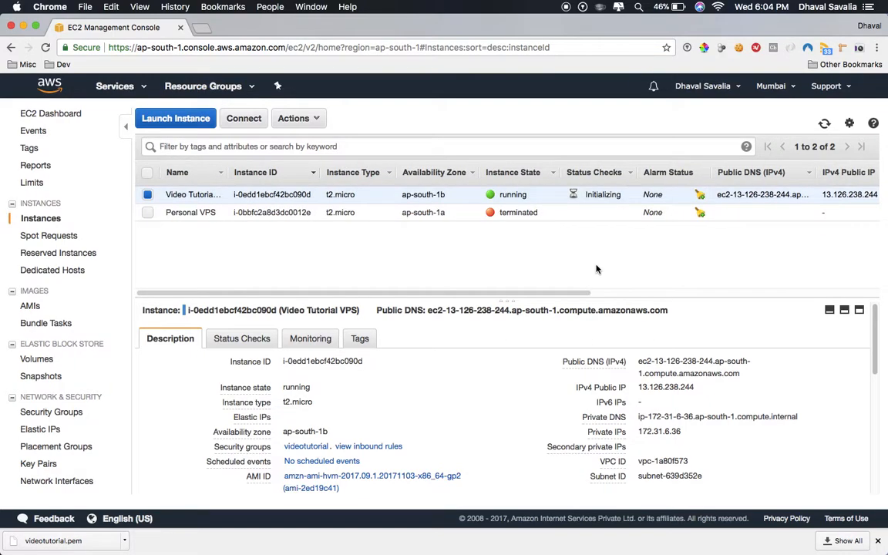
key(ctrl+Right)
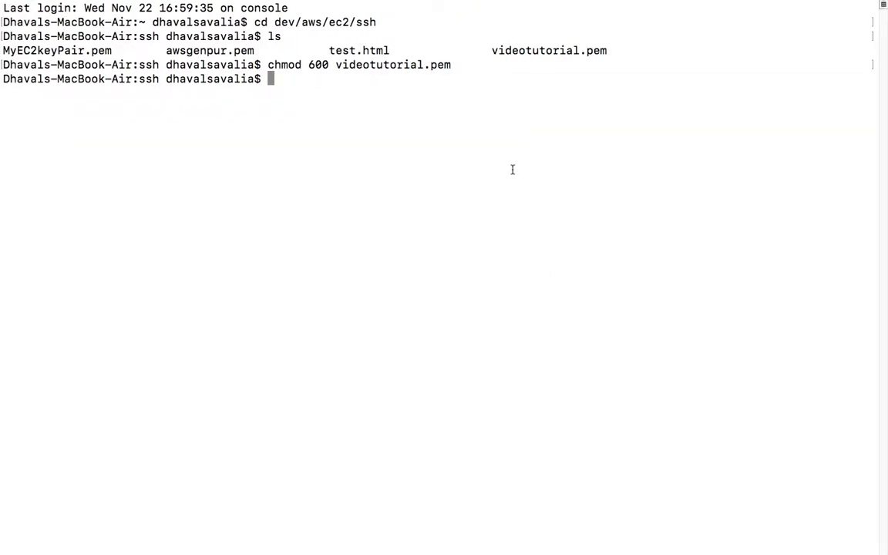
text(ssh ec2-u)
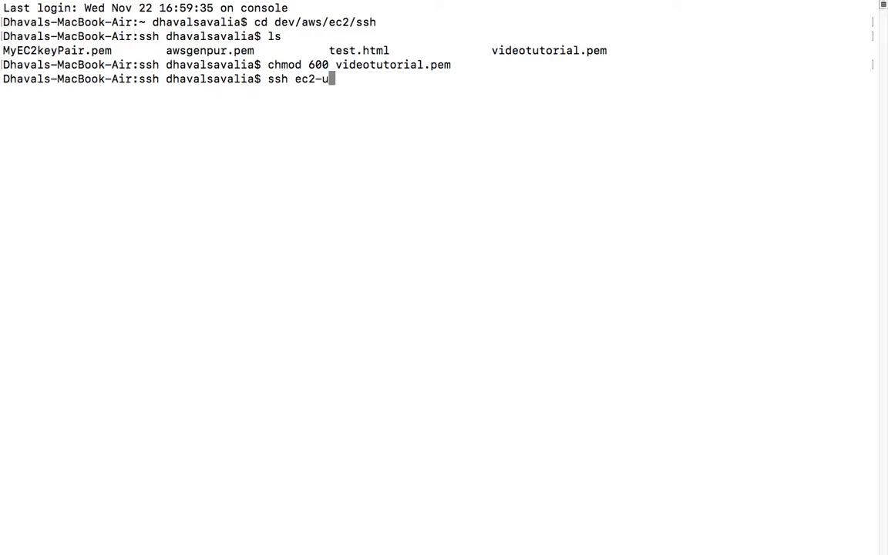
text(ser@)
key(super+v)
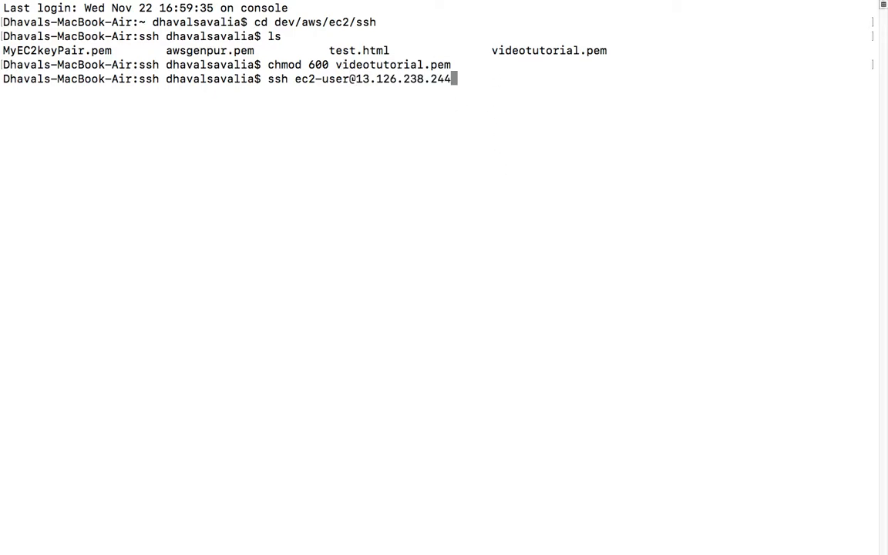
text(-i )
text(vide)
key(BackSpace)
text(i)
key(Tab)
key(Return)
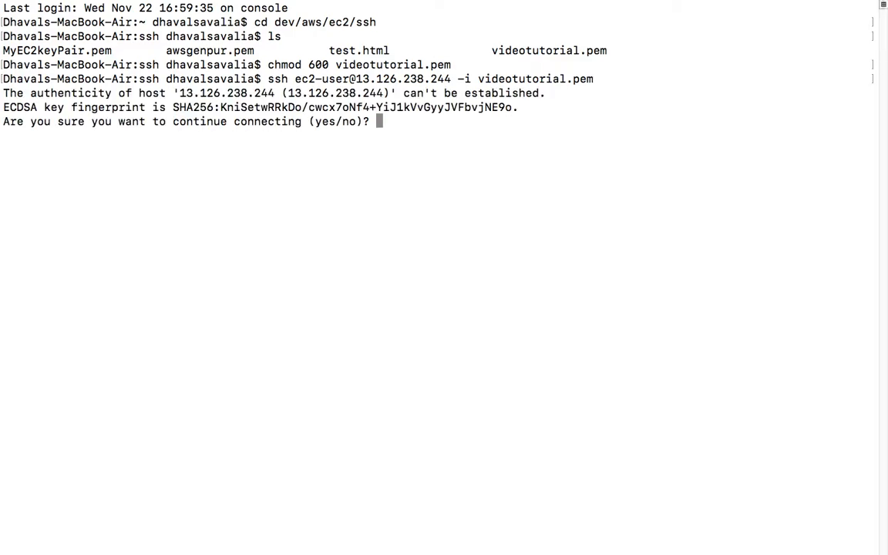
text(yes)
key(Return)
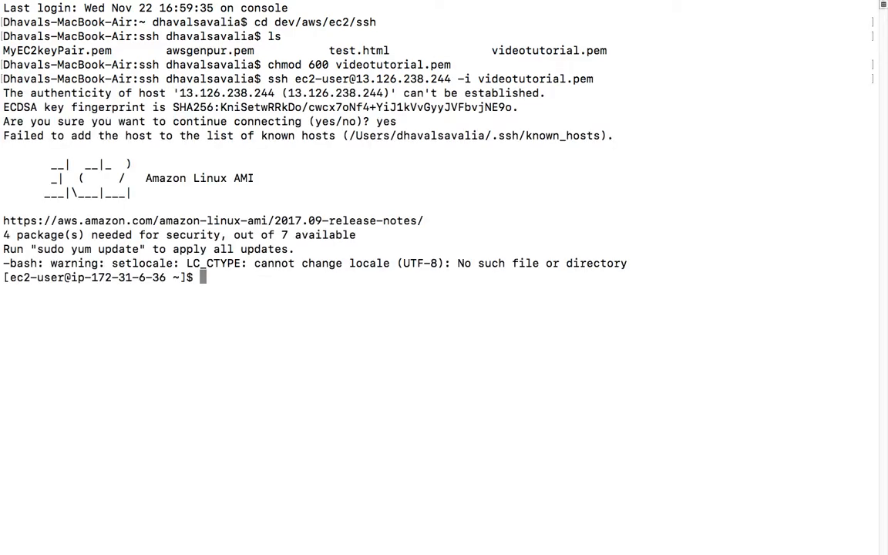
Step: Check the EC2 console, then return to the logged-in Terminal session
key(ctrl+Left)
key(ctrl+Left)
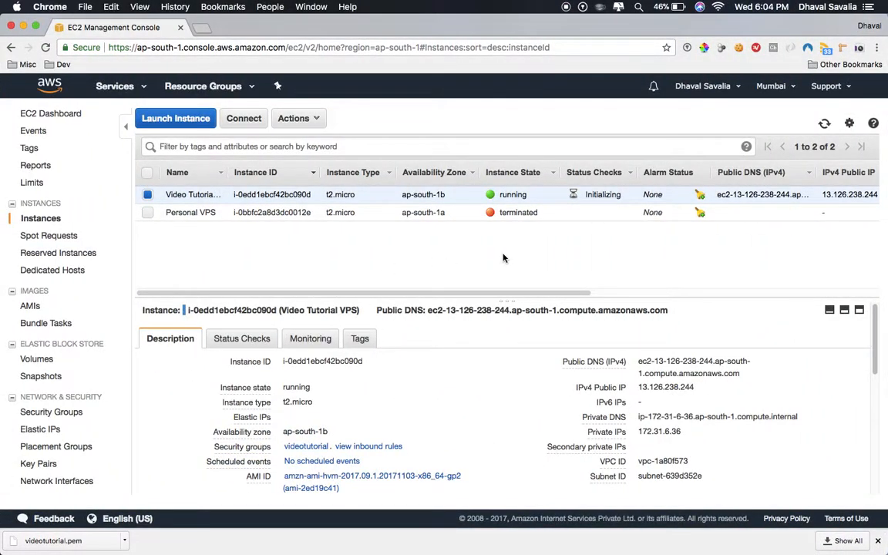
key(ctrl+Right)
key(ctrl+Right)
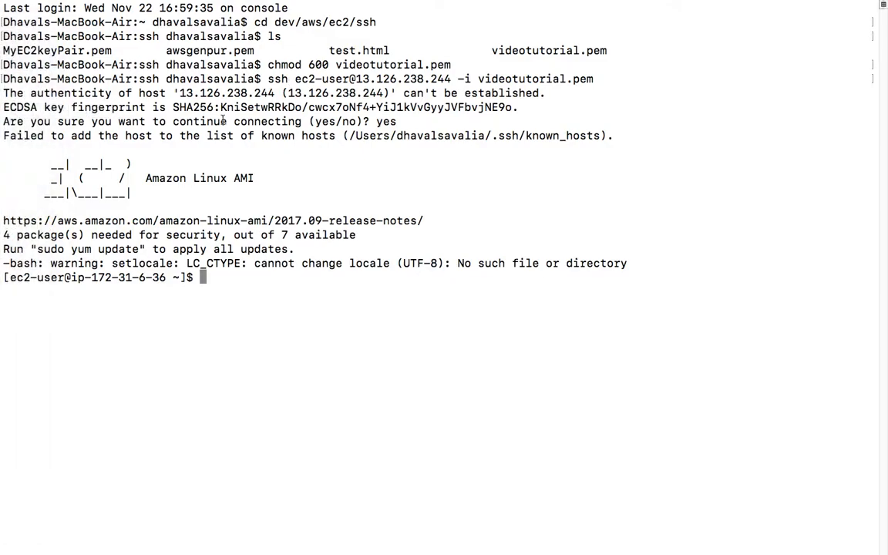
double_click(271, 79)
click(298, 300)
Step: Run sudo yum update on the instance and confirm the updates with y
text(sudo yu)
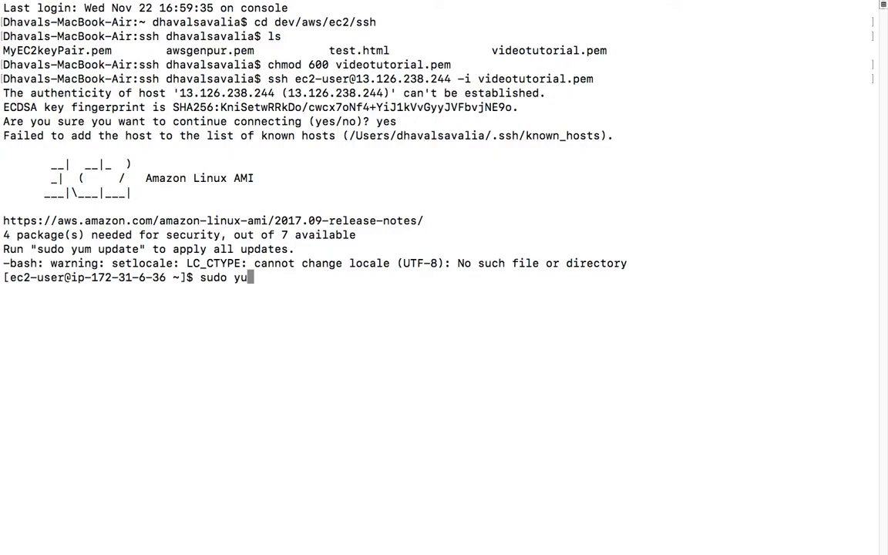
text(m in)
key(BackSpace)
key(BackSpace)
text(update)
key(Return)
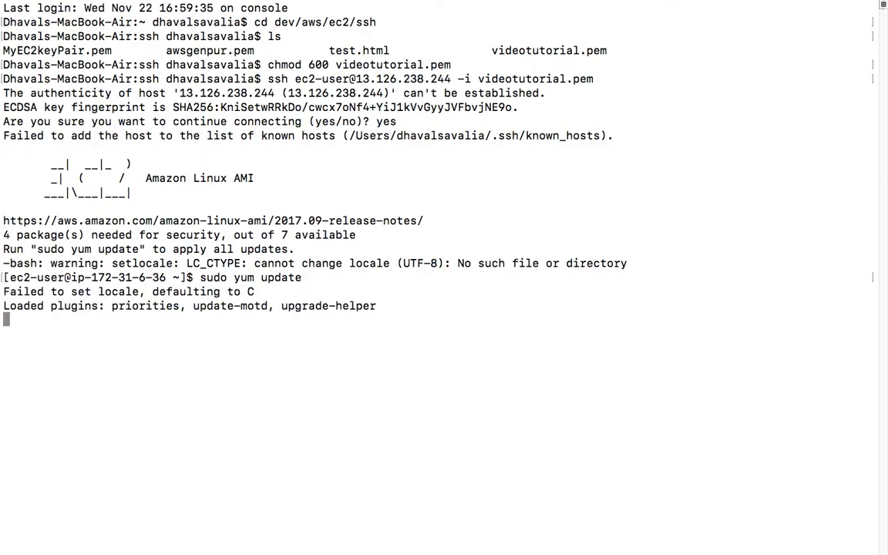
text(y)
key(Return)
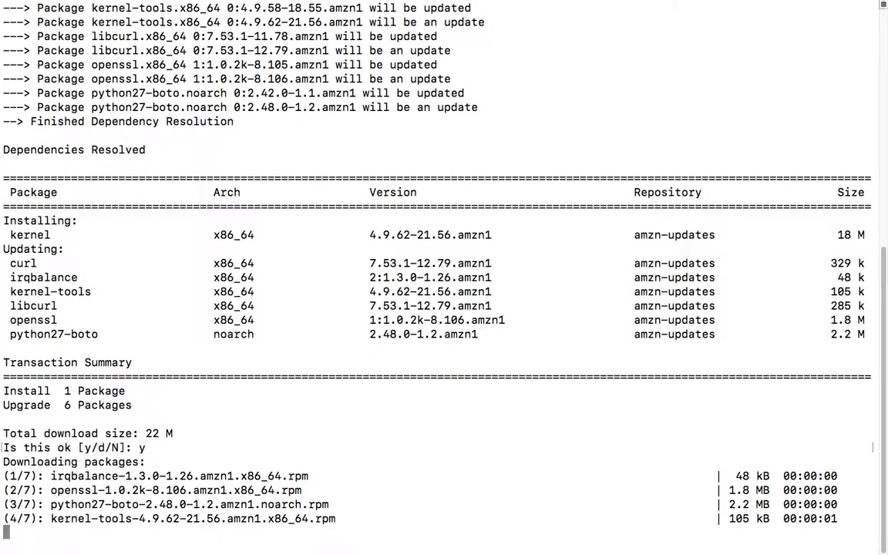